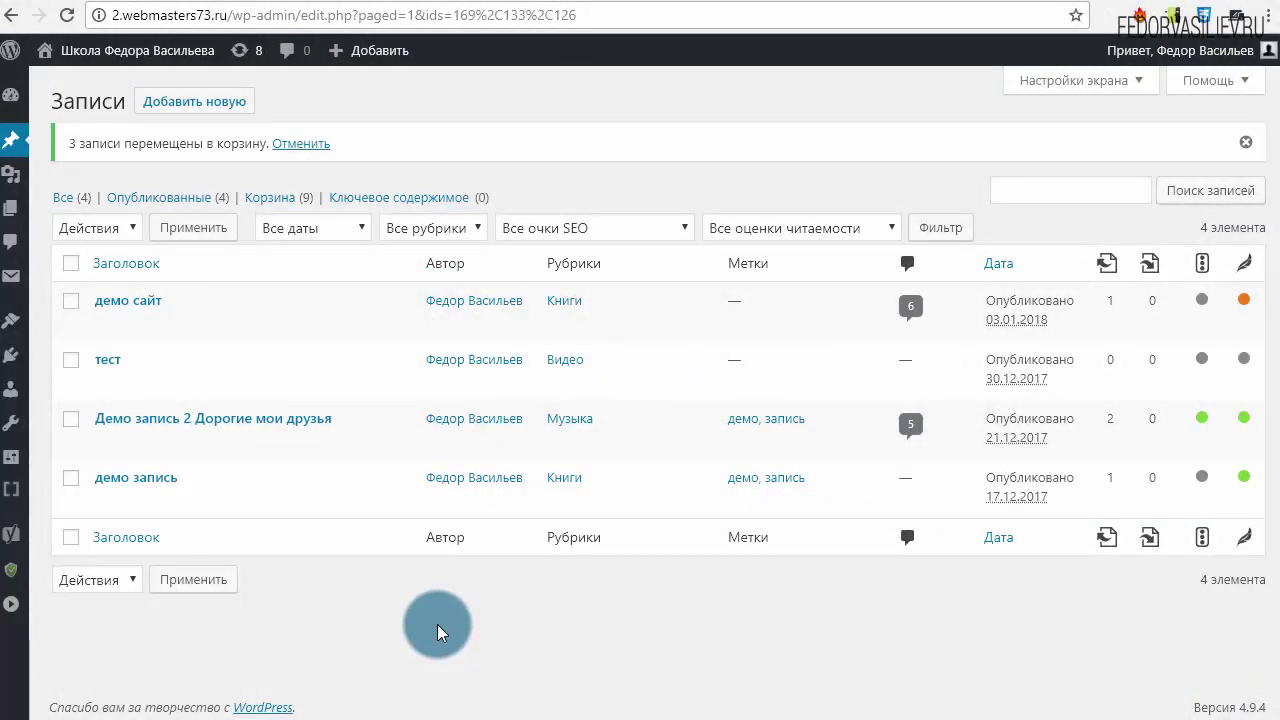
- Search the catalogue of new plugins for Duplicate Post
{"action": "mouse_move", "coordinate": [176, 377]}
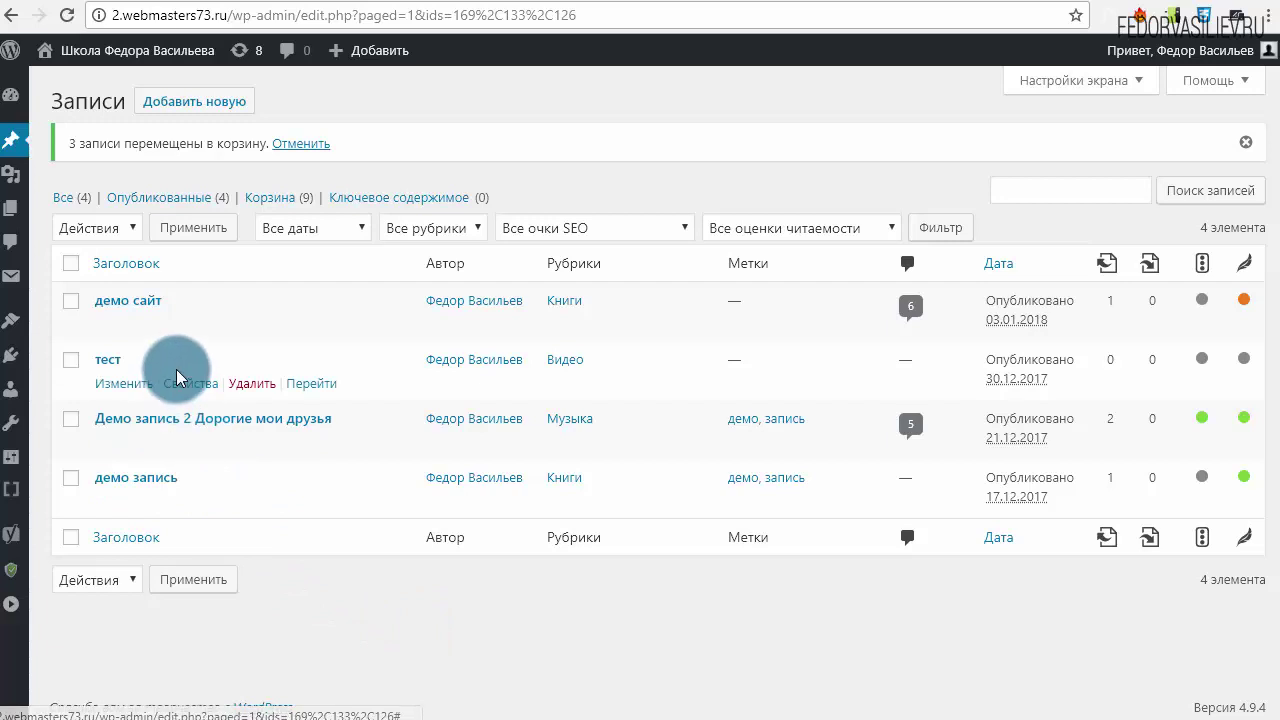
{"action": "mouse_move", "coordinate": [171, 420]}
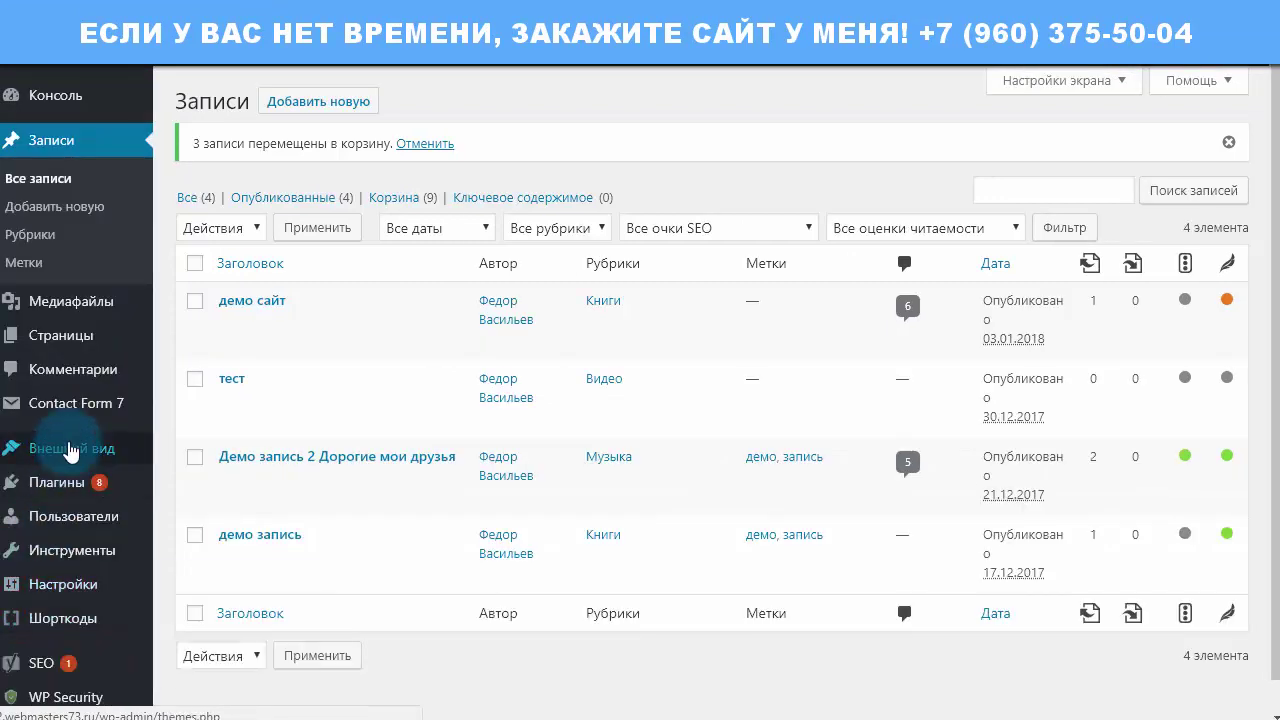
{"action": "mouse_move", "coordinate": [69, 488]}
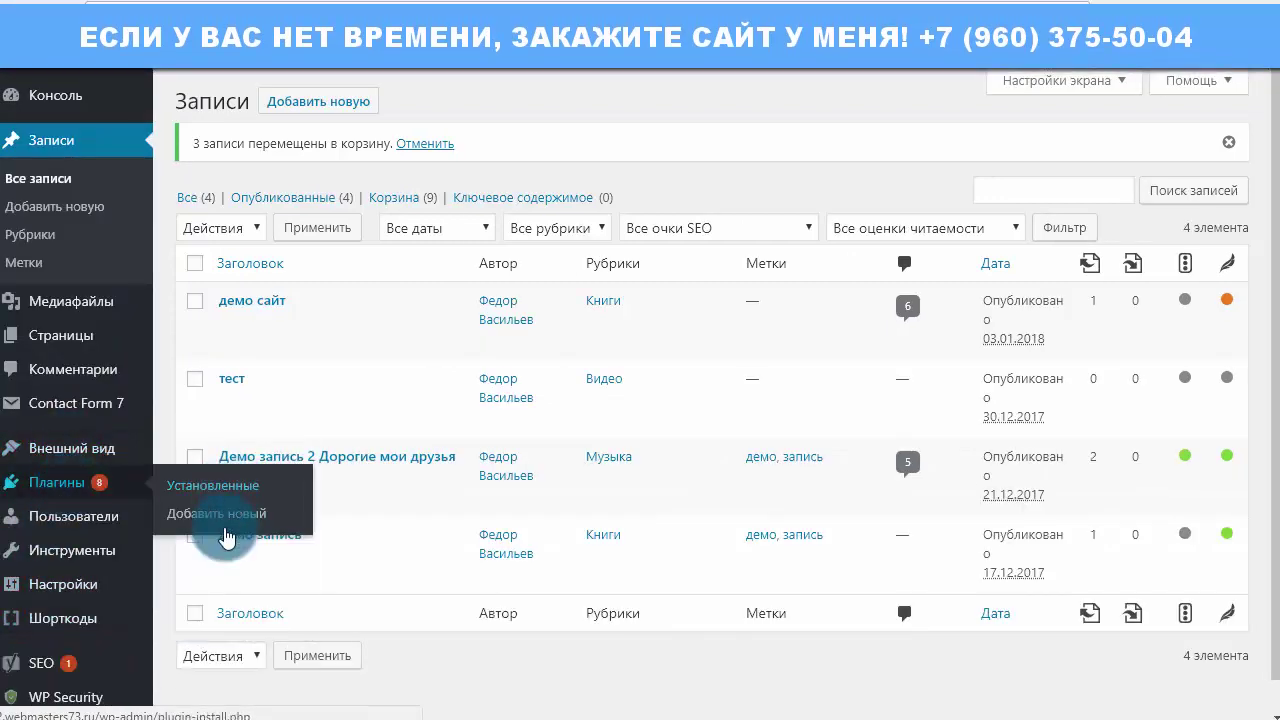
{"action": "left_click", "coordinate": [217, 513]}
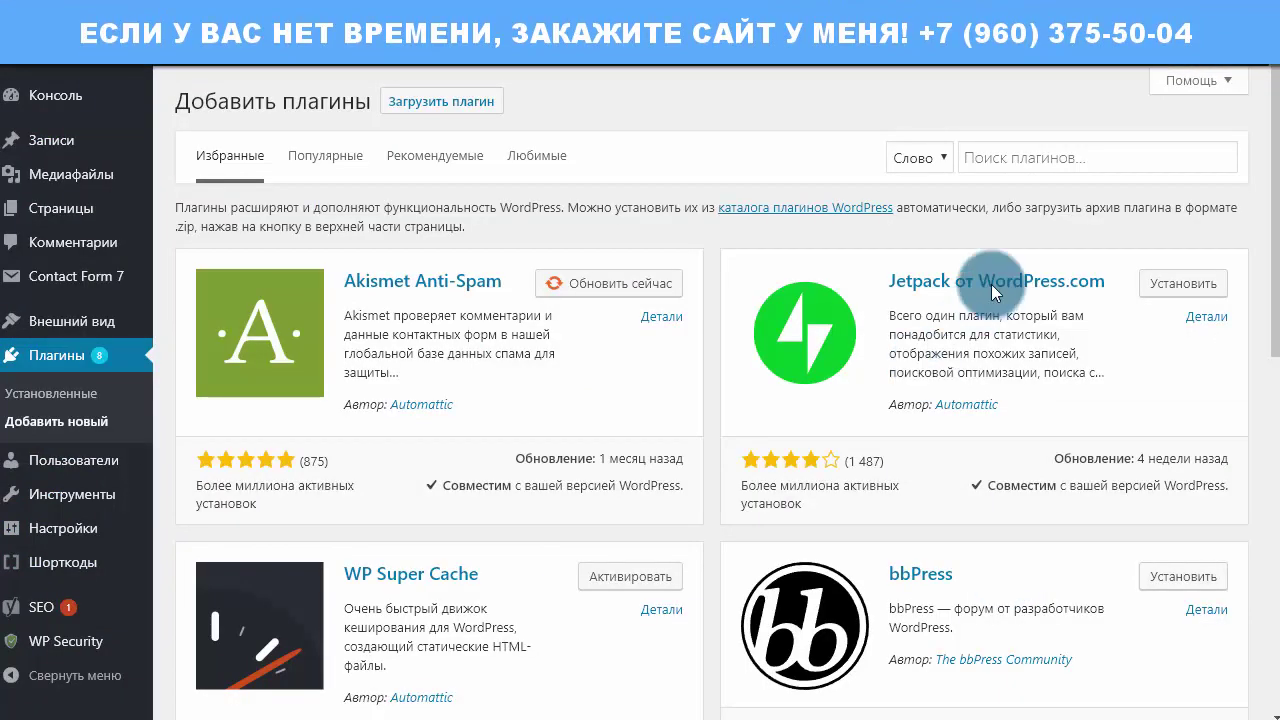
{"action": "left_click", "coordinate": [1017, 156]}
{"action": "right_click", "coordinate": [1017, 157]}
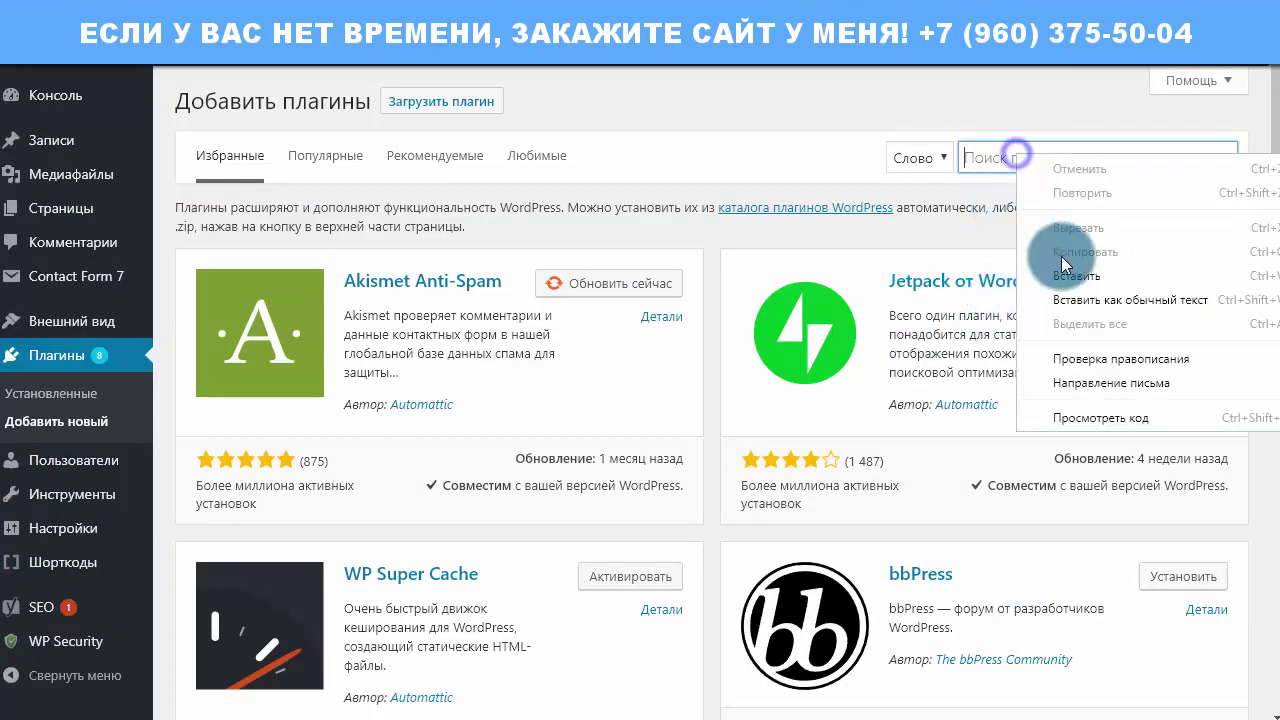
{"action": "left_click", "coordinate": [1063, 251]}
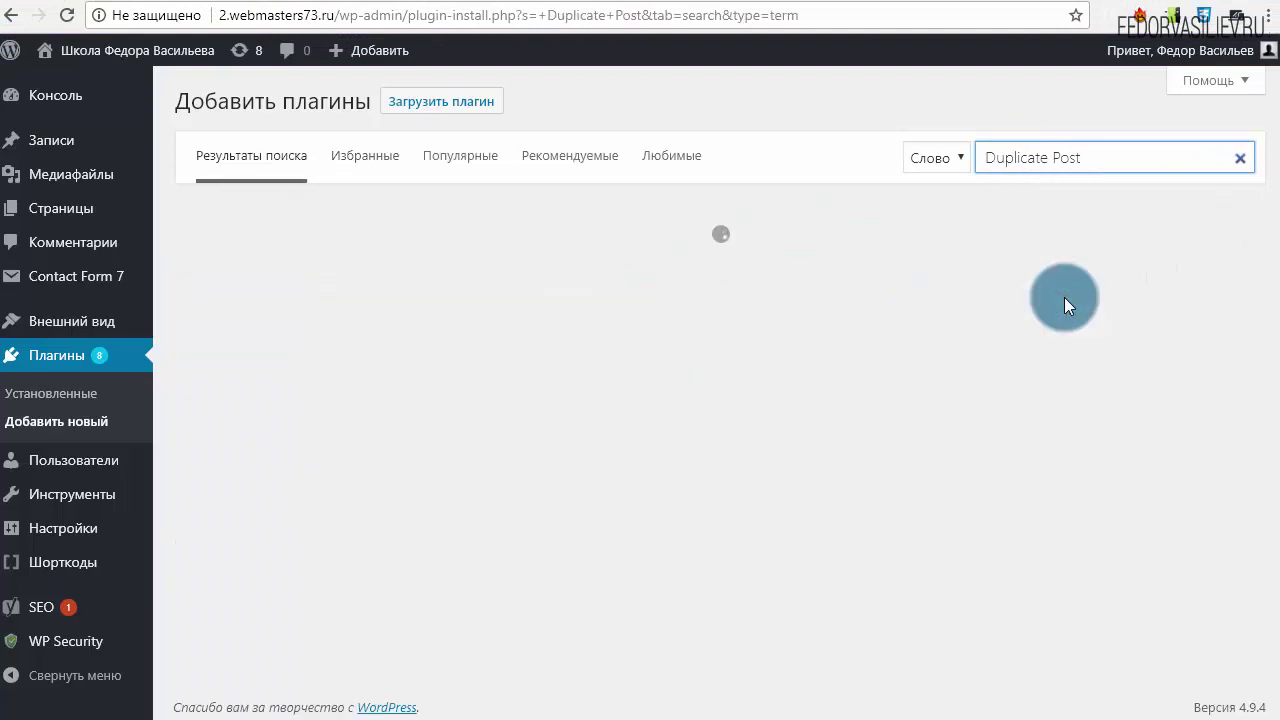
{"action": "left_click_drag", "start_coordinate": [1096, 153], "coordinate": [971, 156]}
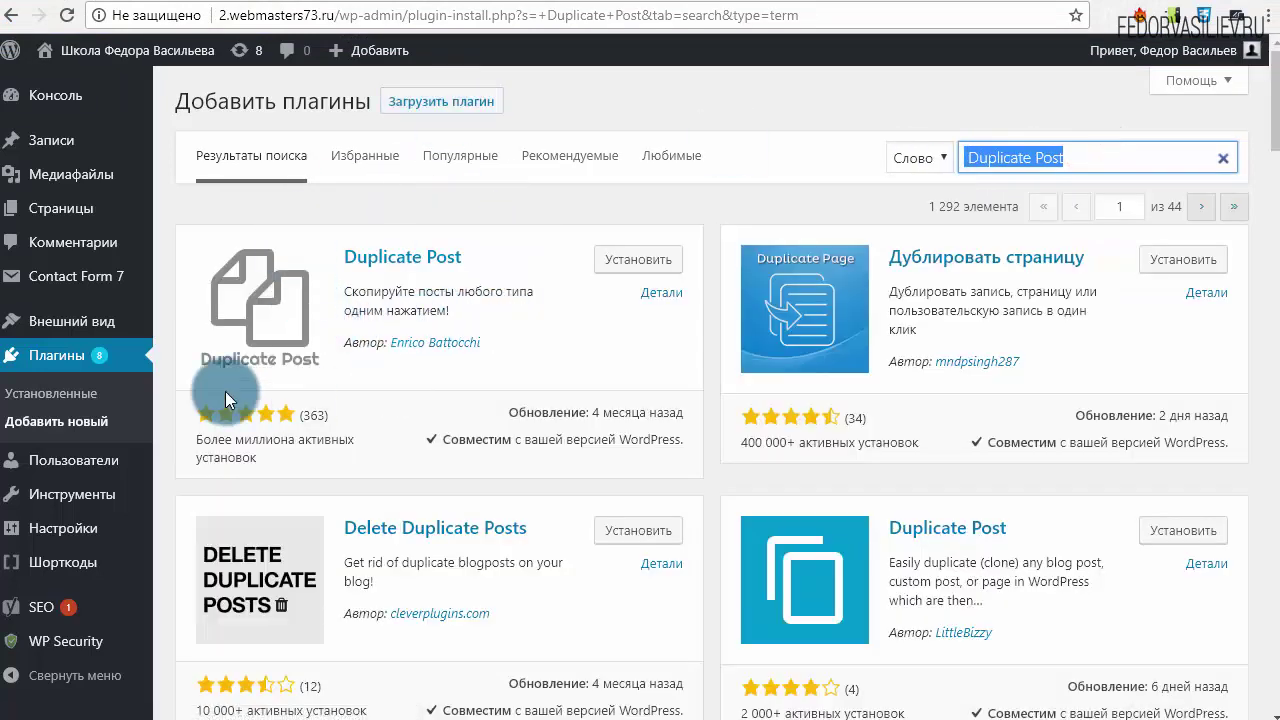
- Install and activate the Duplicate Post plugin by Enrico Battocchi
{"action": "left_click", "coordinate": [630, 259]}
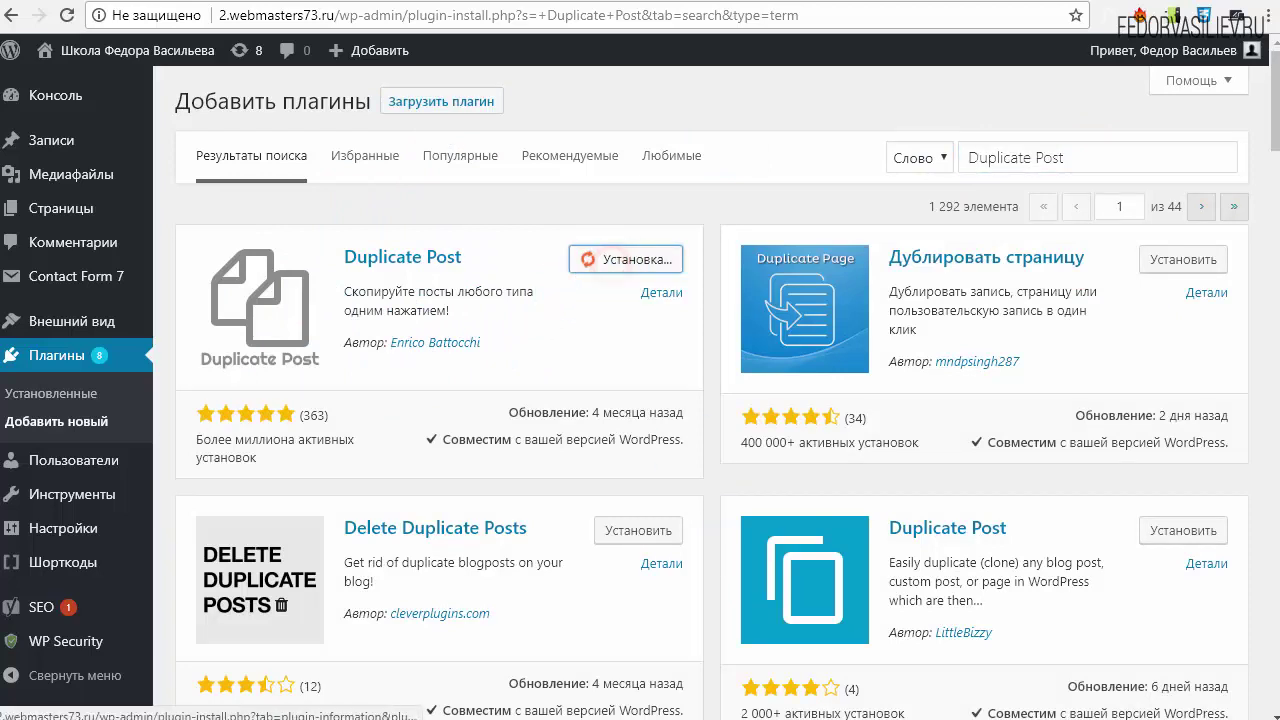
{"action": "left_click", "coordinate": [605, 259]}
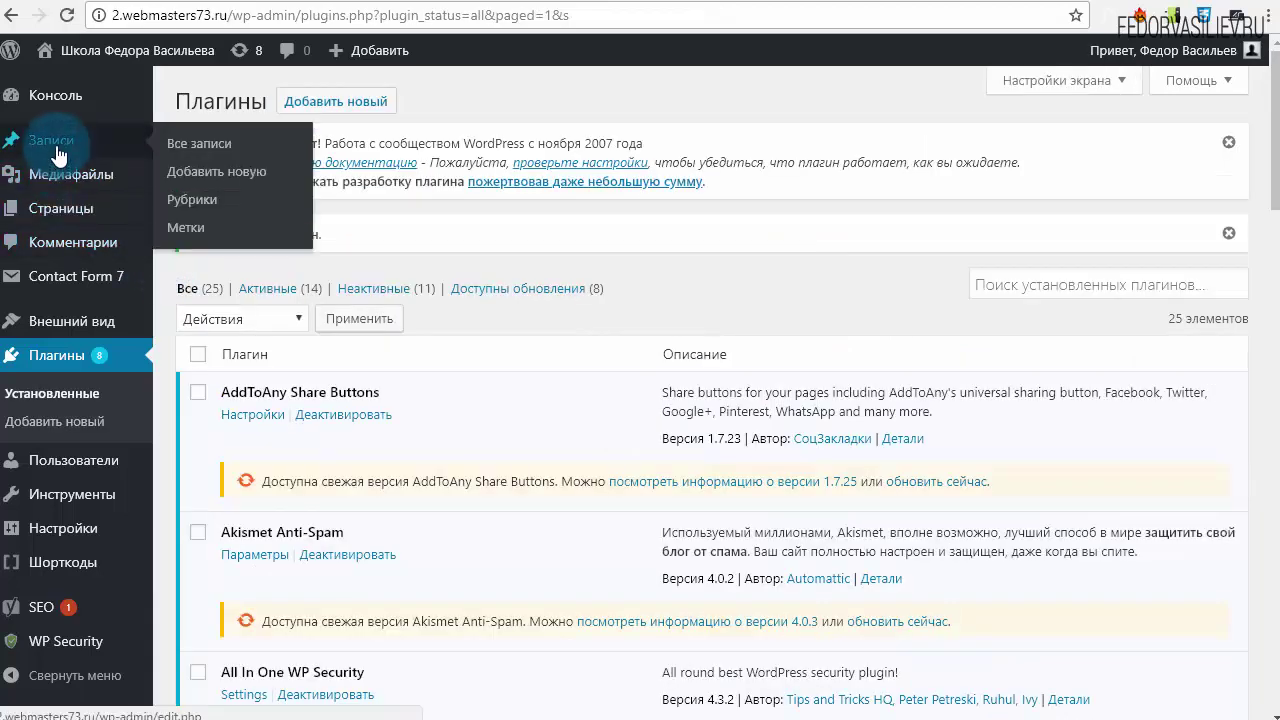
- Open the list of all posts with the admin menu collapsed and examine the action links under each post
{"action": "left_click", "coordinate": [58, 155]}
{"action": "scroll", "coordinate": [86, 320], "scroll_direction": "down", "scroll_amount": 2}
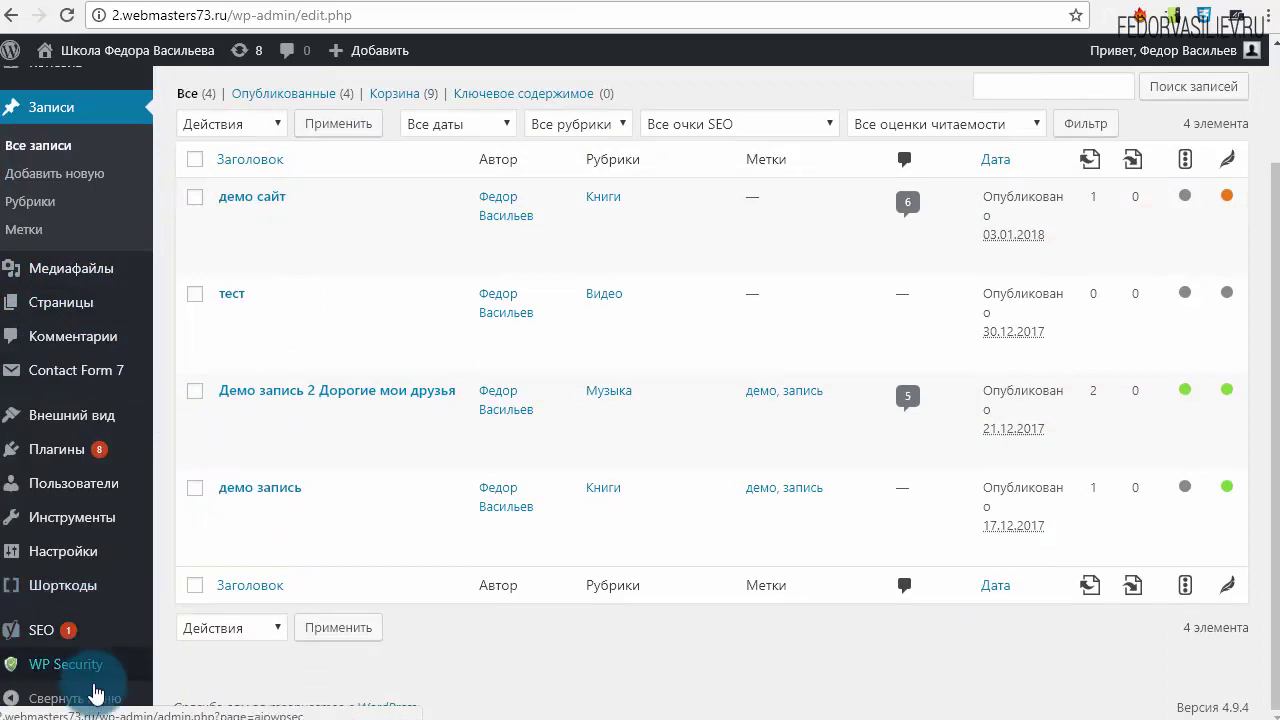
{"action": "left_click", "coordinate": [90, 698]}
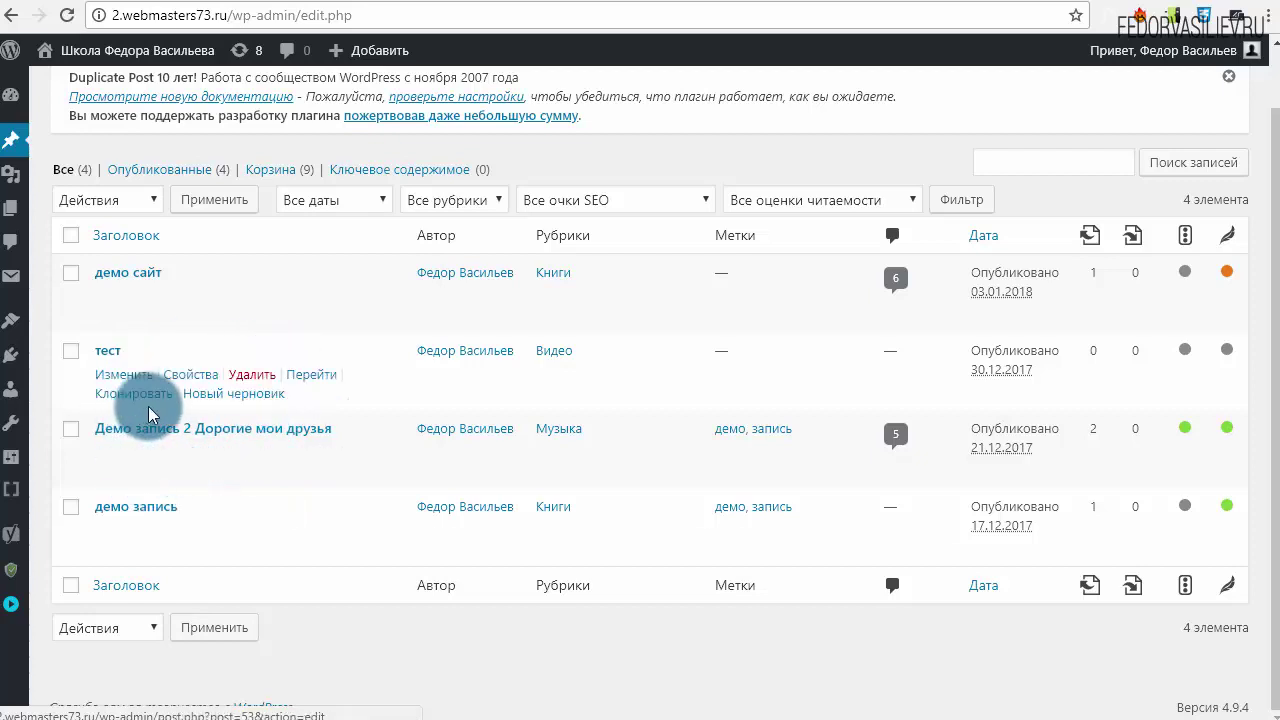
- Expand the admin menu and open the Duplicate Post plugin settings
{"action": "left_click", "coordinate": [12, 604]}
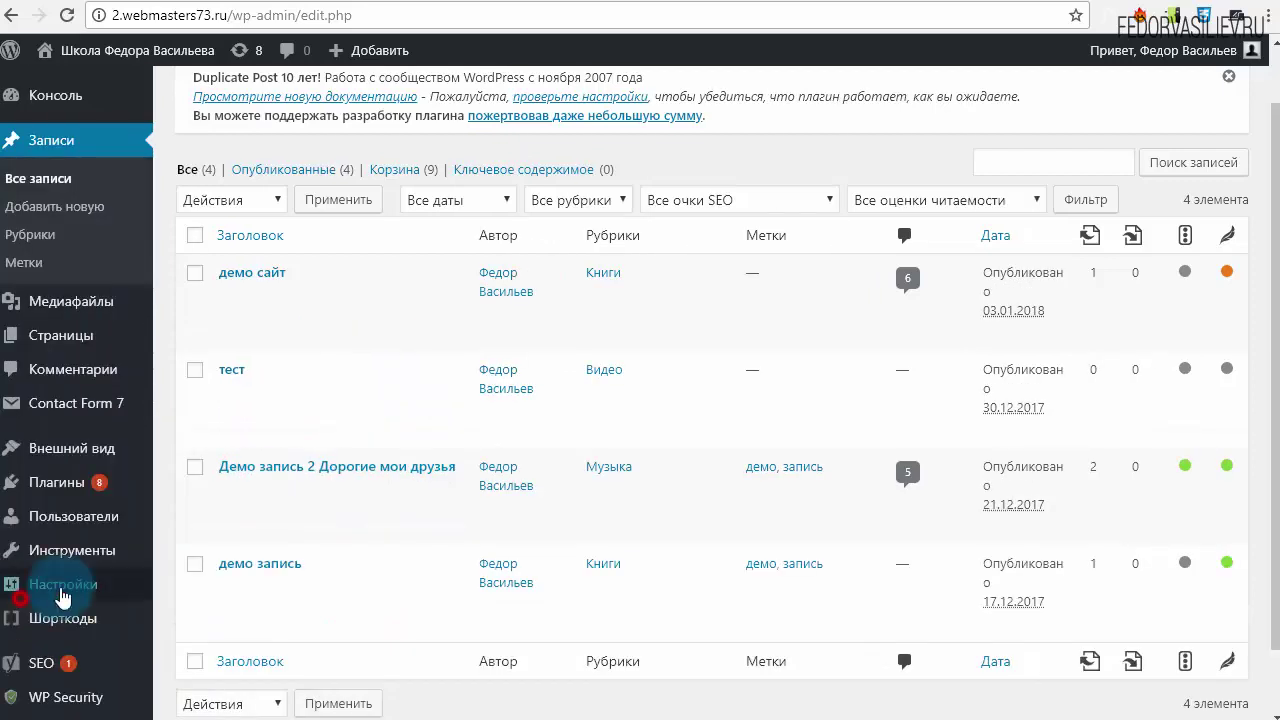
{"action": "scroll", "coordinate": [23, 420], "scroll_direction": "down", "scroll_amount": 1}
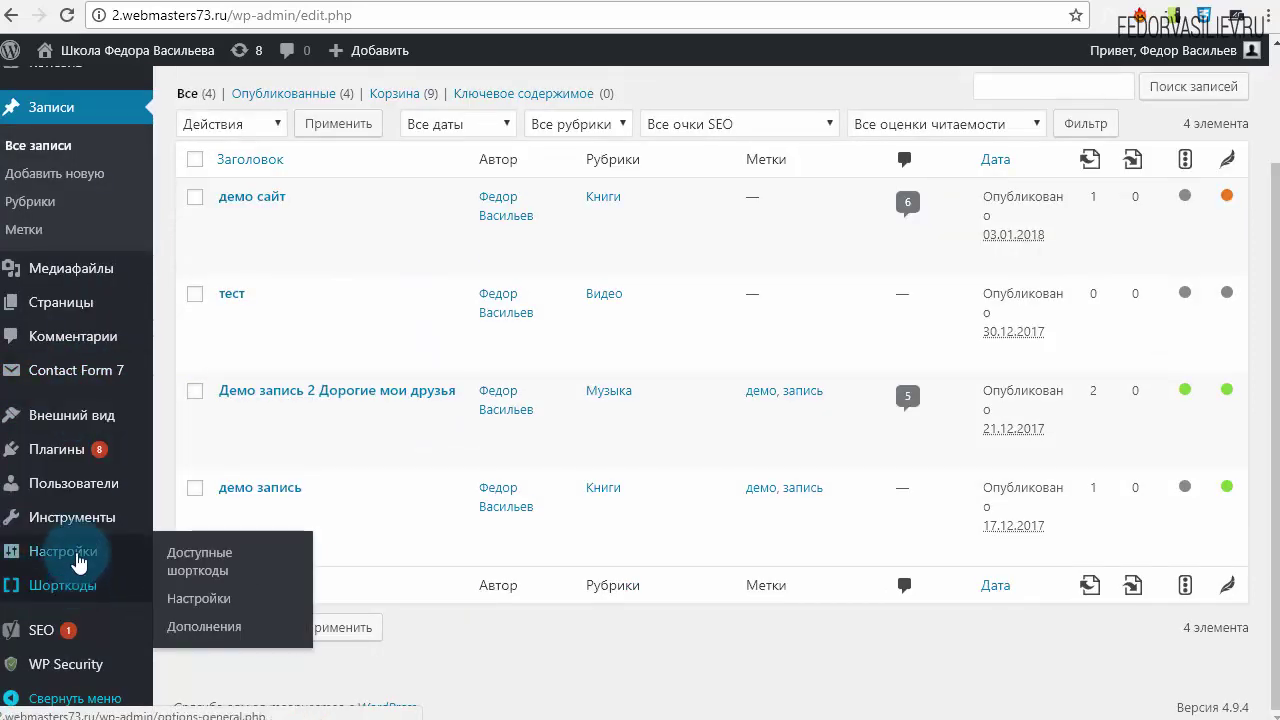
{"action": "mouse_move", "coordinate": [80, 562]}
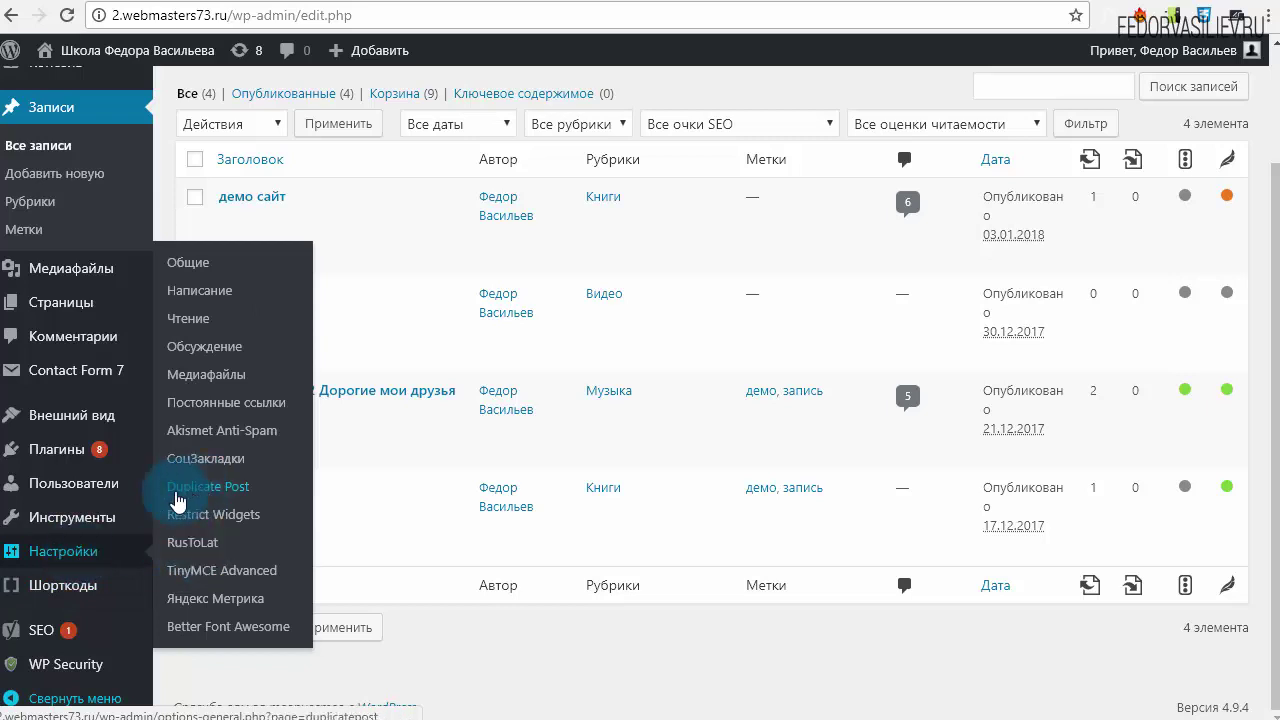
{"action": "left_click", "coordinate": [196, 490]}
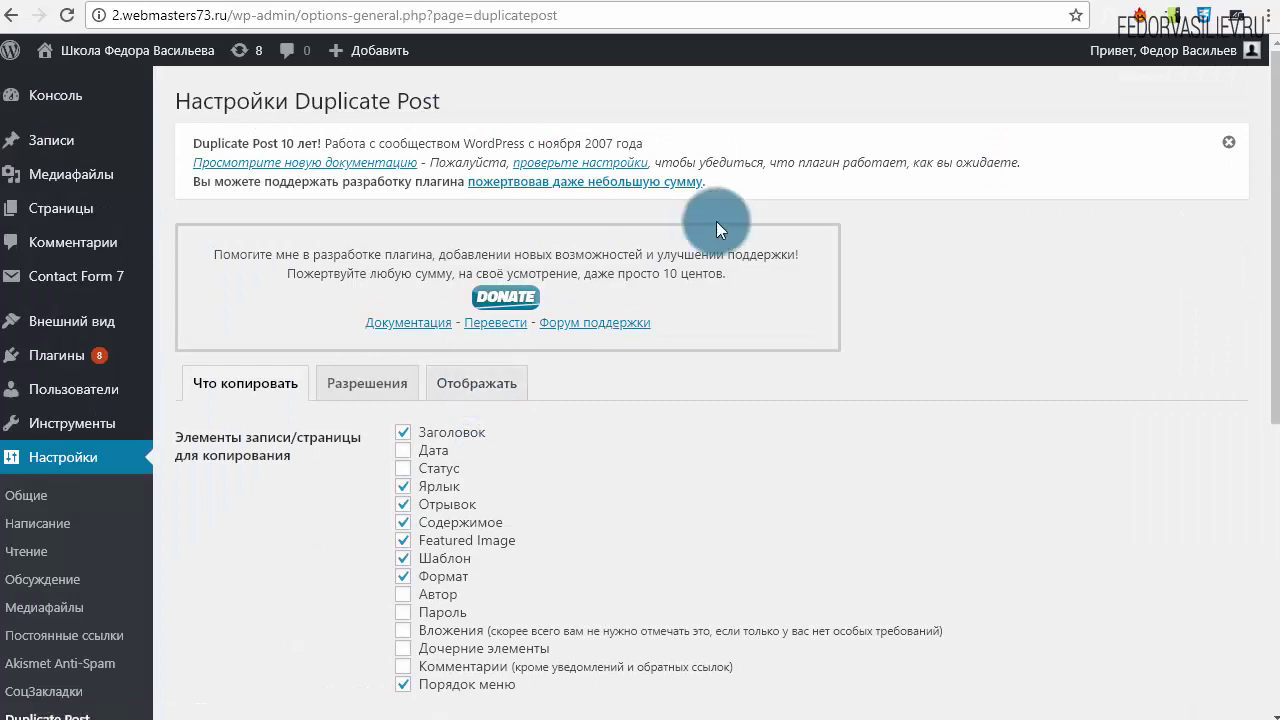
- Review which post elements are copied and set the title prefix (Префикс заголовка) for copies to "клон"
{"action": "scroll", "coordinate": [680, 280], "scroll_direction": "down", "scroll_amount": 3}
{"action": "scroll", "coordinate": [665, 303], "scroll_direction": "up", "scroll_amount": 1}
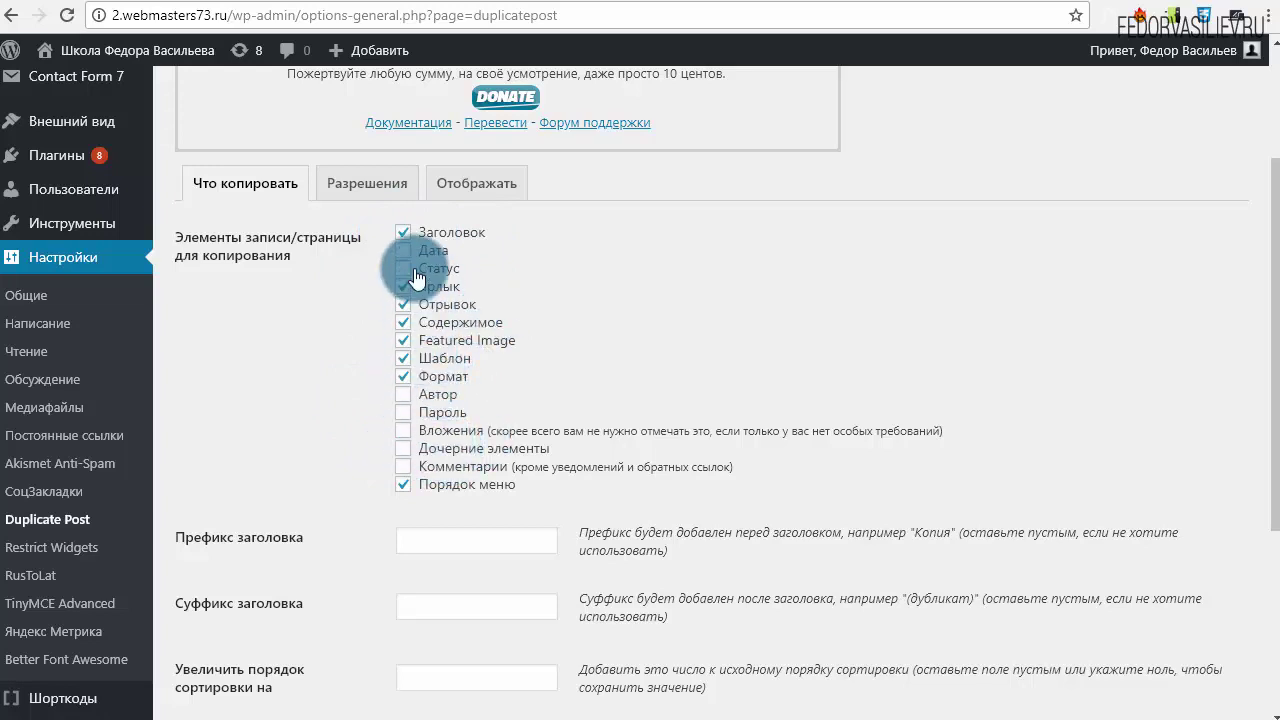
{"action": "scroll", "coordinate": [605, 355], "scroll_direction": "down", "scroll_amount": 1}
{"action": "scroll", "coordinate": [605, 355], "scroll_direction": "down", "scroll_amount": 1}
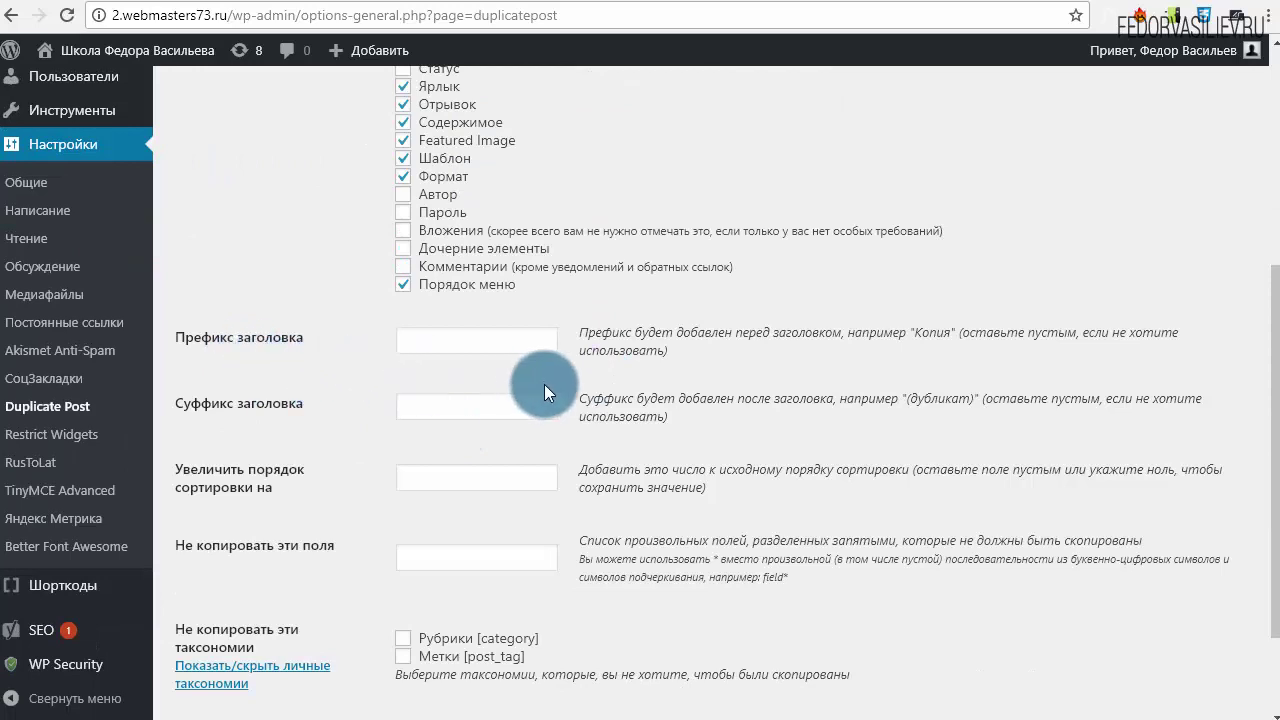
{"action": "triple_click", "coordinate": [675, 364]}
{"action": "left_click", "coordinate": [705, 361]}
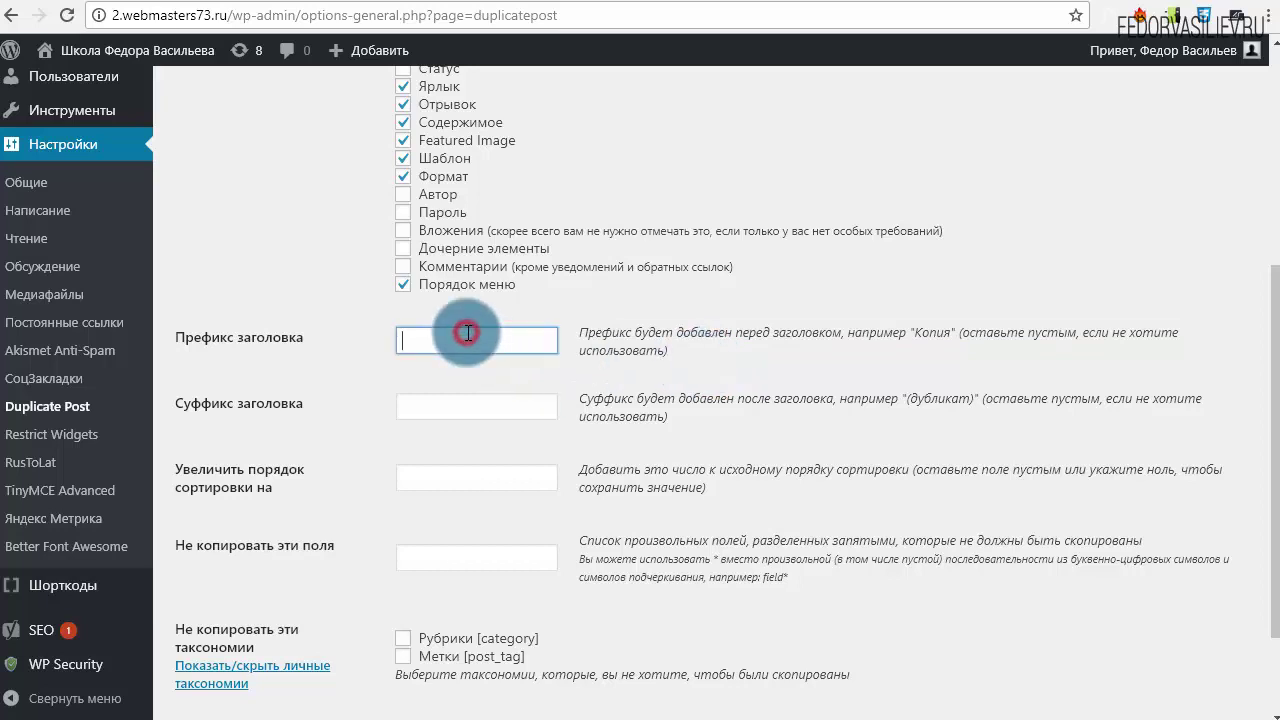
{"action": "type", "text": "r"}
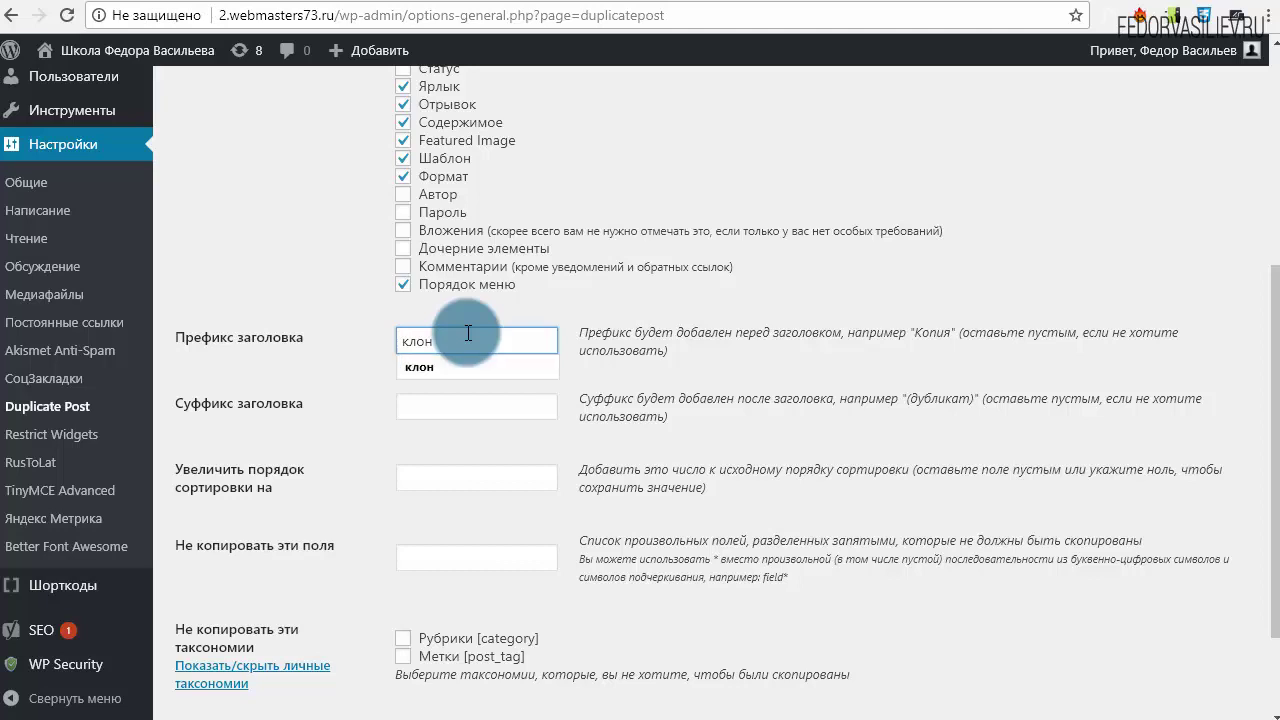
{"action": "left_click", "coordinate": [653, 318]}
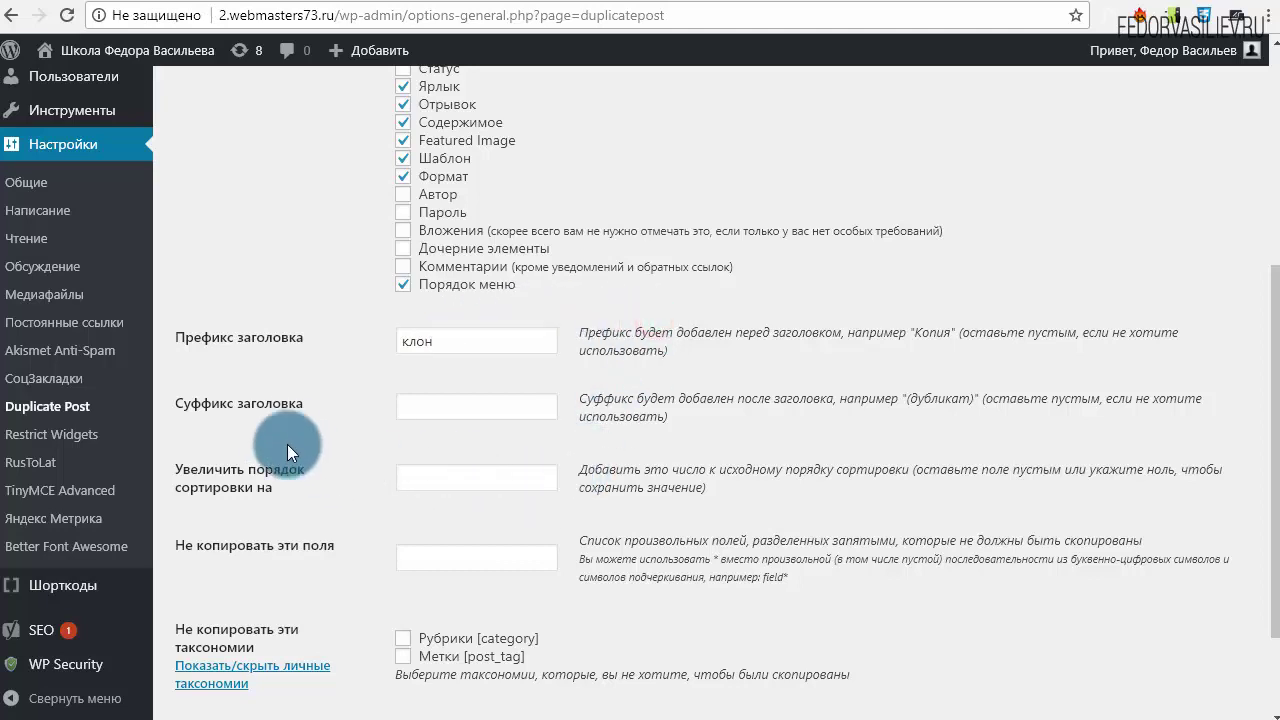
- Leave the title suffix empty and set the sort-order increase (Увеличить порядок сортировки на) to 0
{"action": "left_click_drag", "start_coordinate": [687, 419], "coordinate": [587, 398]}
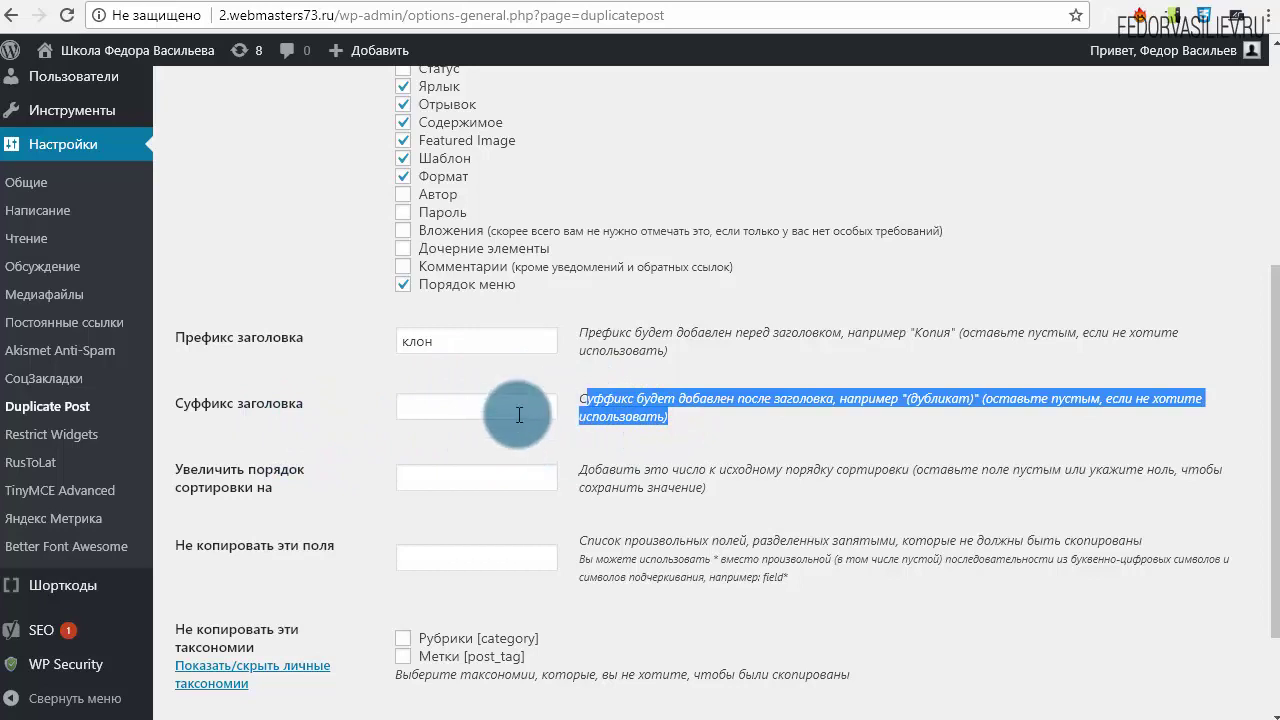
{"action": "left_click", "coordinate": [421, 473]}
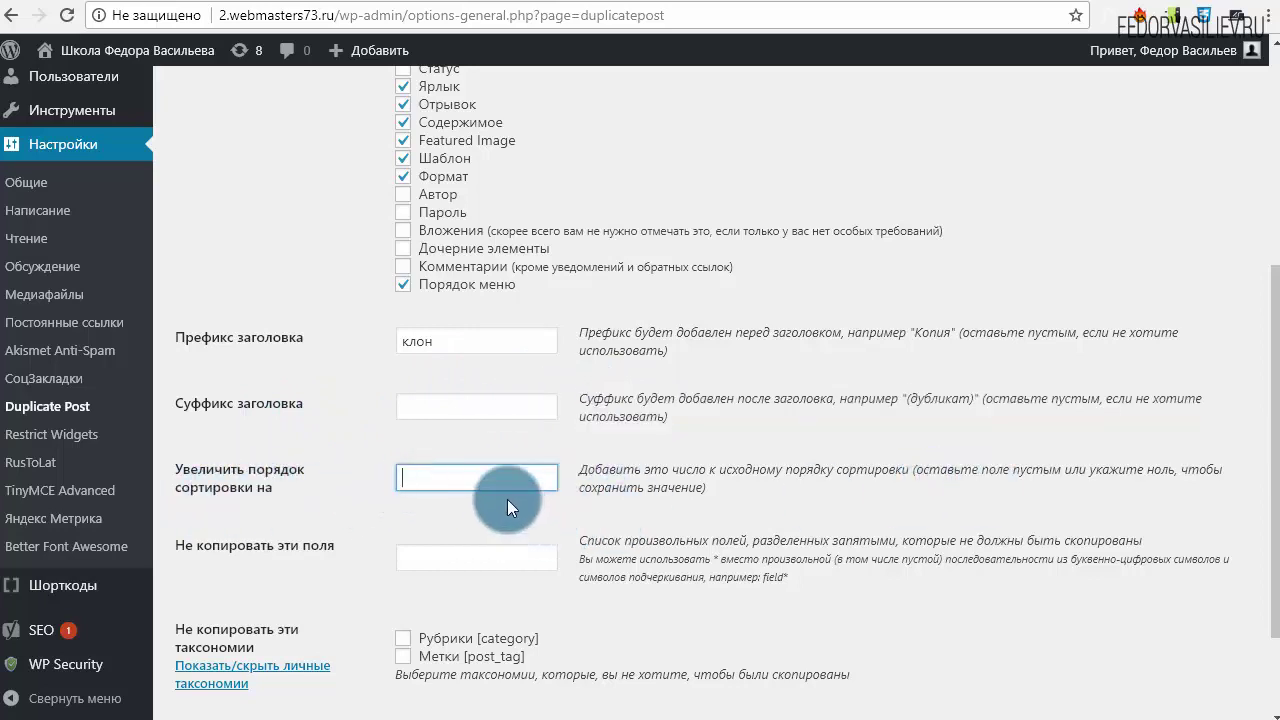
{"action": "type", "text": "0"}
{"action": "left_click", "coordinate": [840, 459]}
- Read the hint for fields excluded from copying, leave that field empty, and reveal the private taxonomies
{"action": "scroll", "coordinate": [223, 427], "scroll_direction": "down", "scroll_amount": 2}
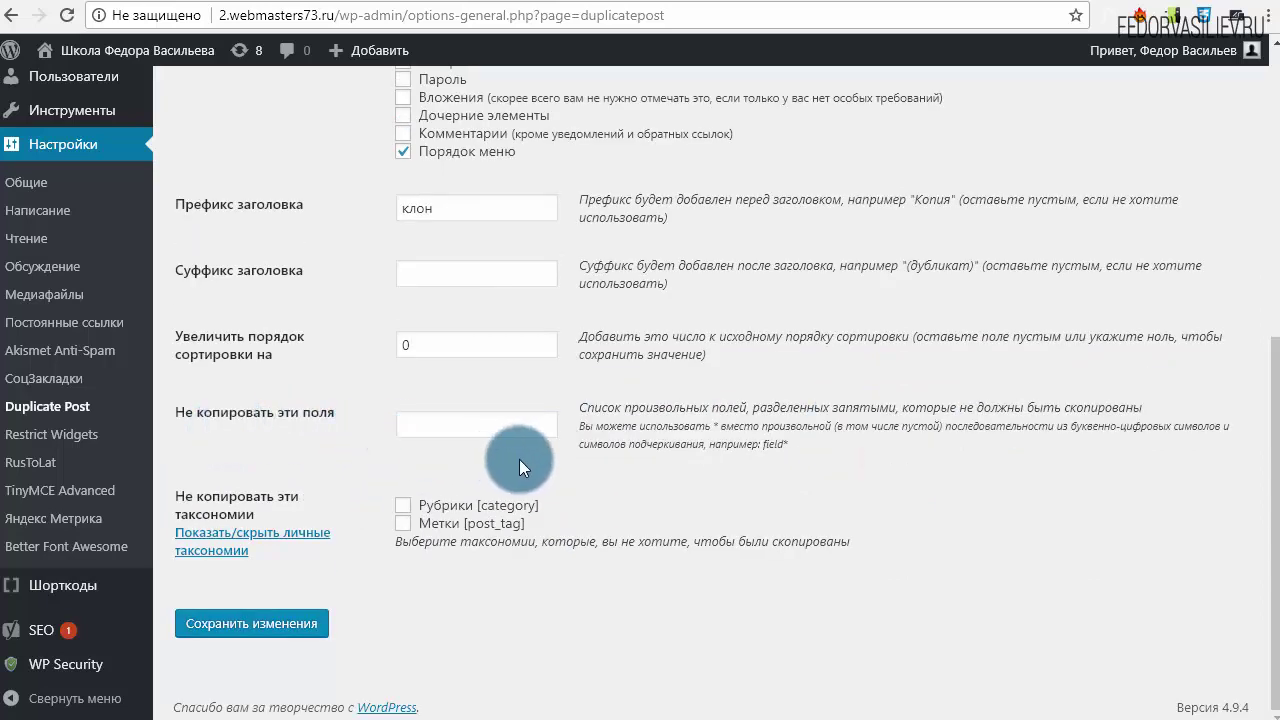
{"action": "left_click_drag", "start_coordinate": [795, 444], "coordinate": [686, 412]}
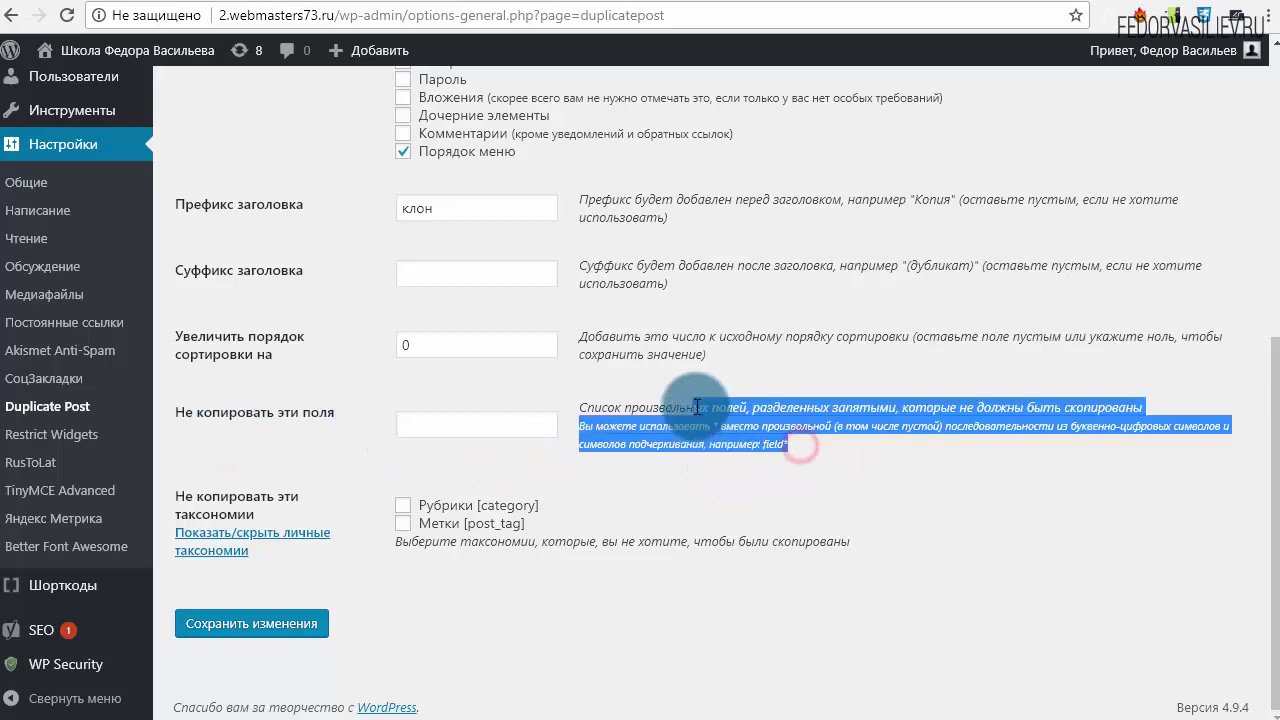
{"action": "left_click", "coordinate": [757, 428]}
{"action": "left_click_drag", "start_coordinate": [800, 410], "coordinate": [915, 410]}
{"action": "left_click", "coordinate": [478, 424]}
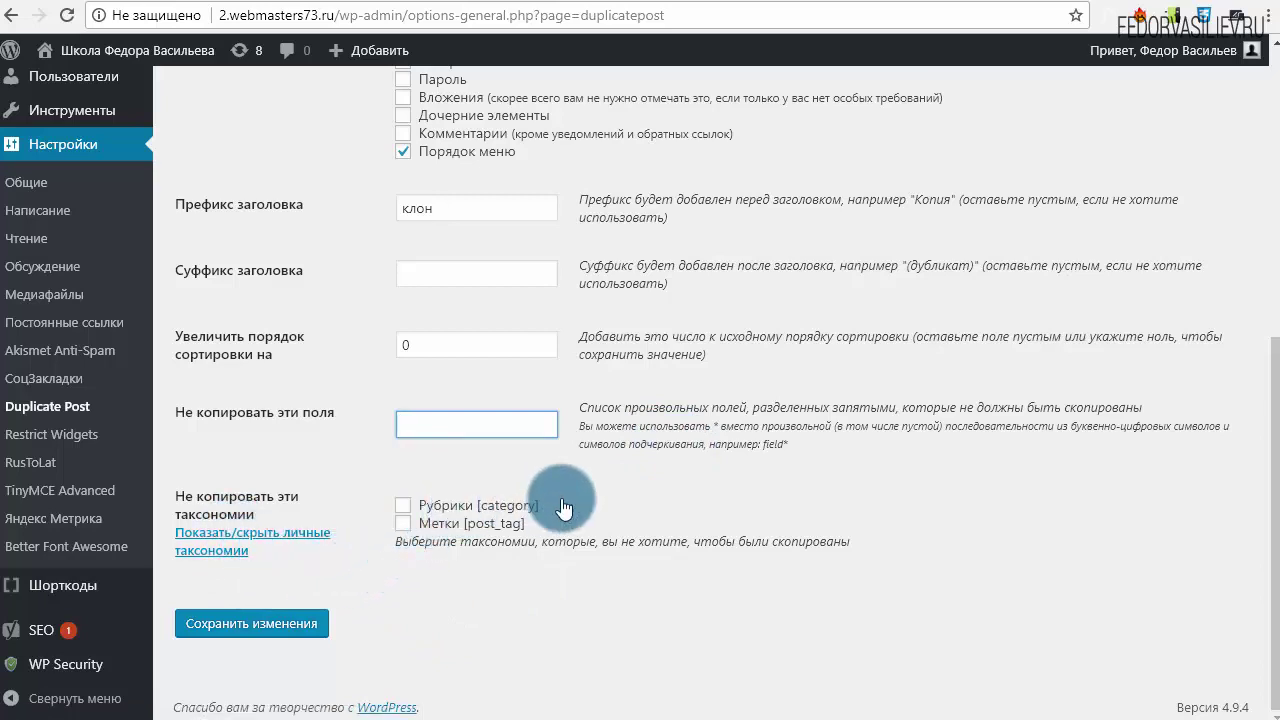
{"action": "left_click", "coordinate": [240, 554]}
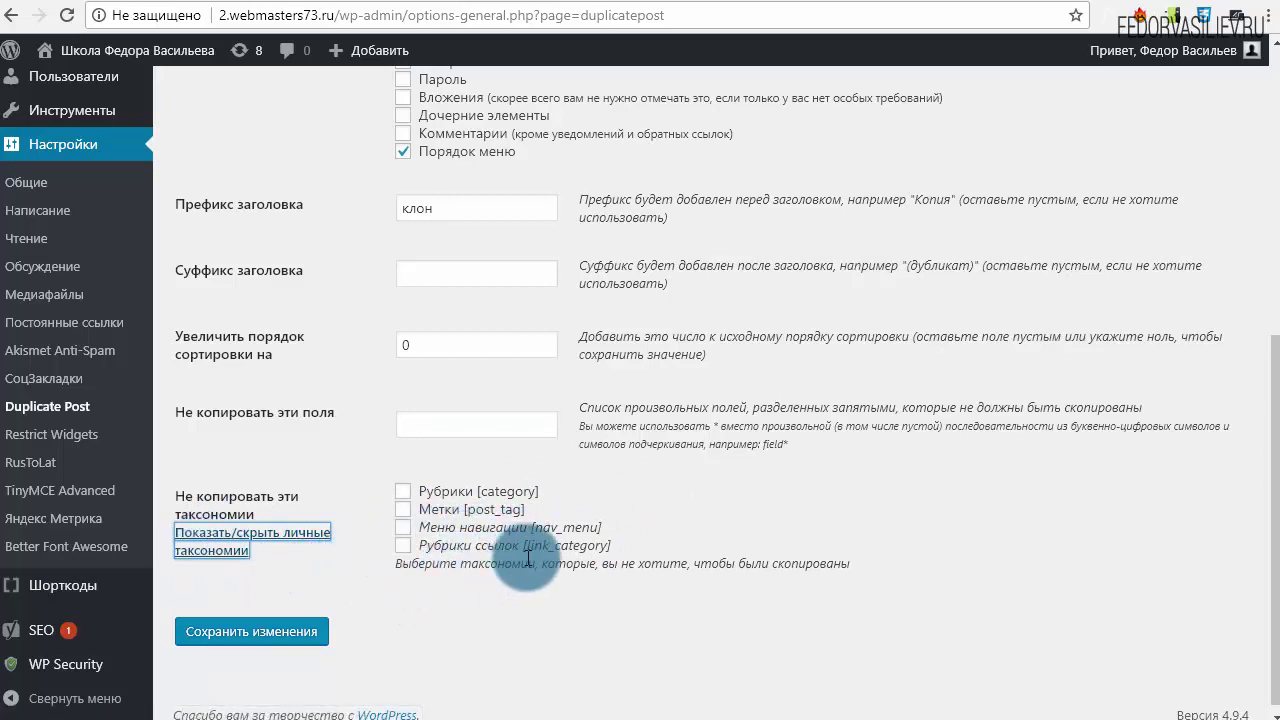
{"action": "left_click", "coordinate": [650, 705]}
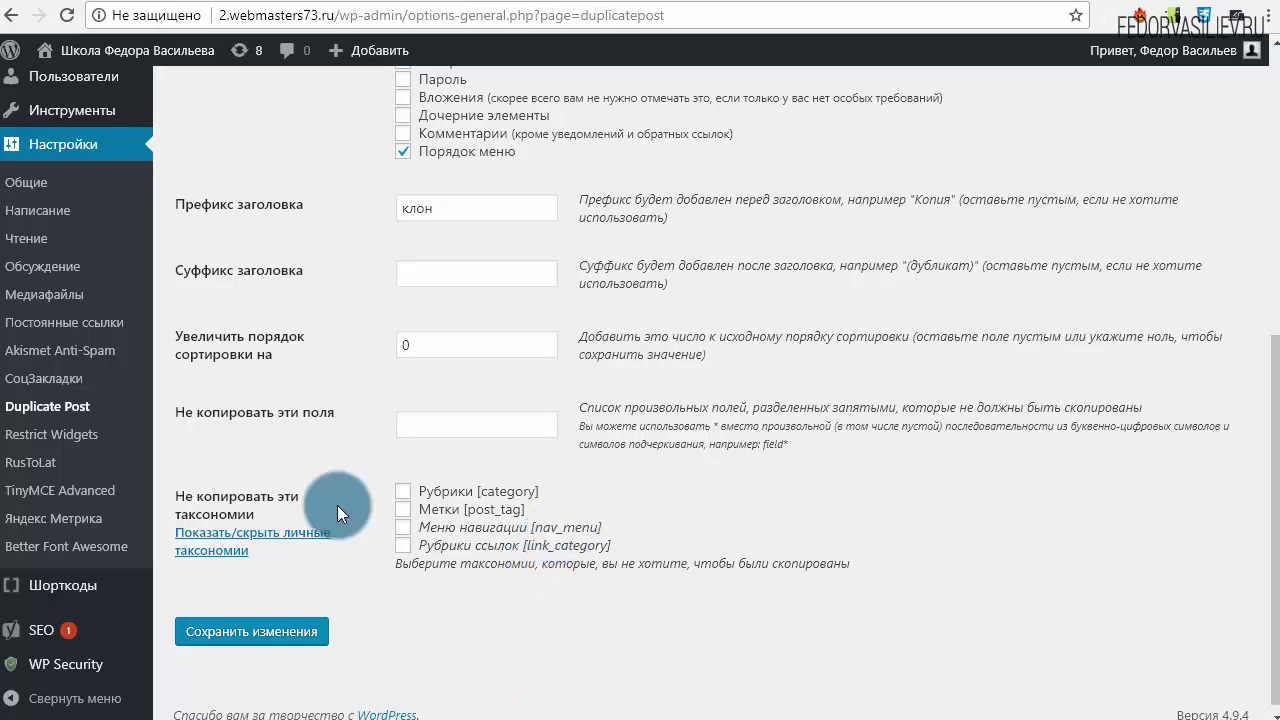
- Exclude the category, post_tag, nav_menu and link_category taxonomies from copying and save the plugin settings
{"action": "left_click", "coordinate": [402, 491]}
{"action": "left_click", "coordinate": [402, 509]}
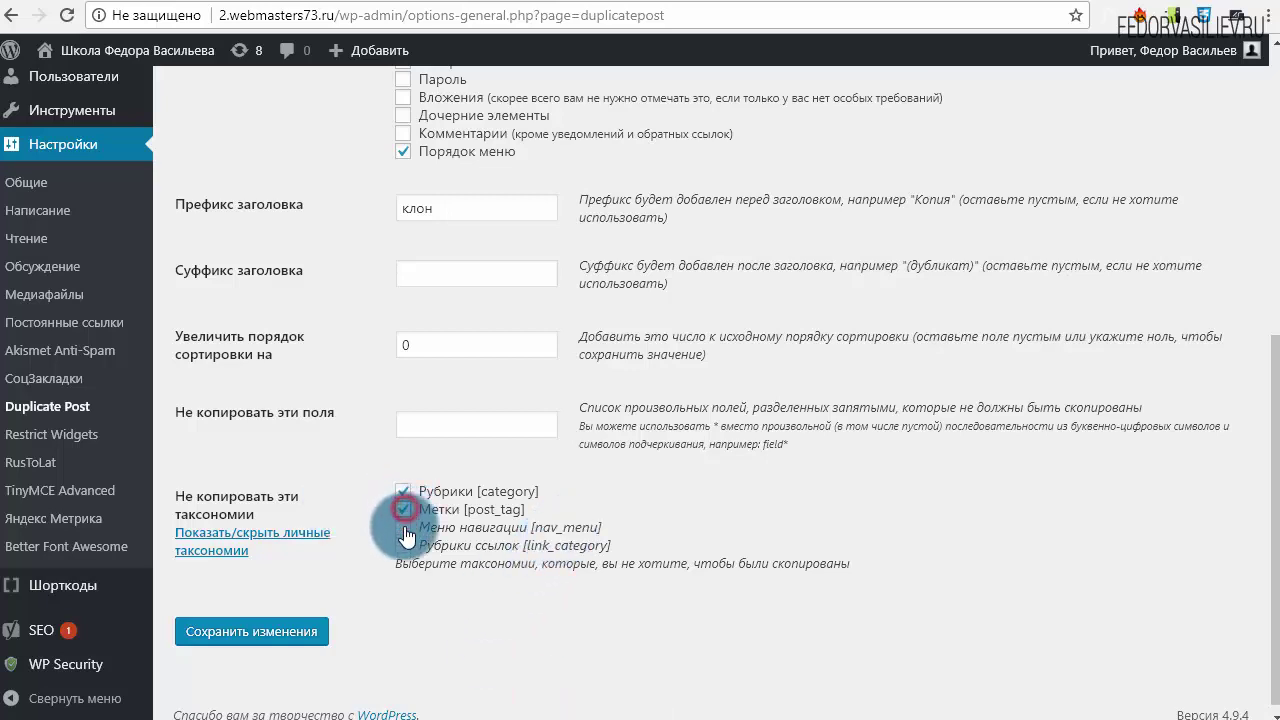
{"action": "left_click", "coordinate": [402, 527]}
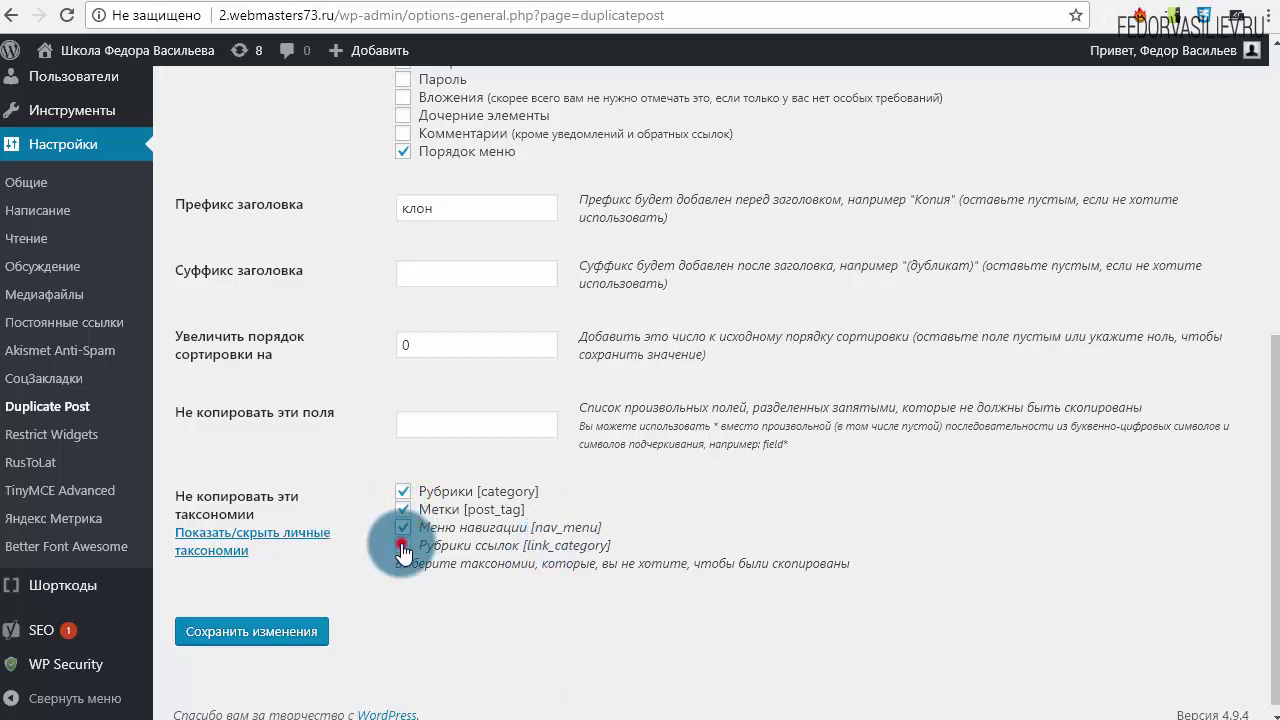
{"action": "left_click", "coordinate": [402, 546]}
{"action": "left_click", "coordinate": [266, 640]}
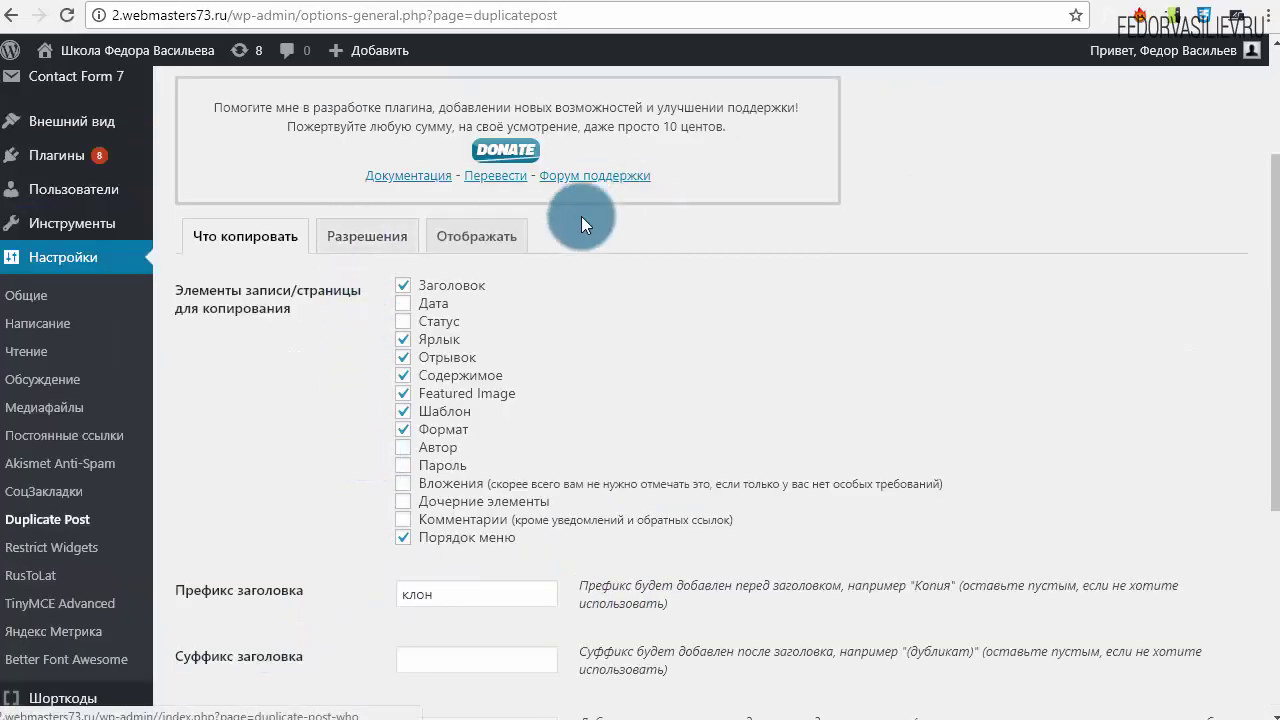
- Save the copy permissions with the roles and post types already ticked, and review the display options (Отображать)
{"action": "left_click", "coordinate": [367, 238]}
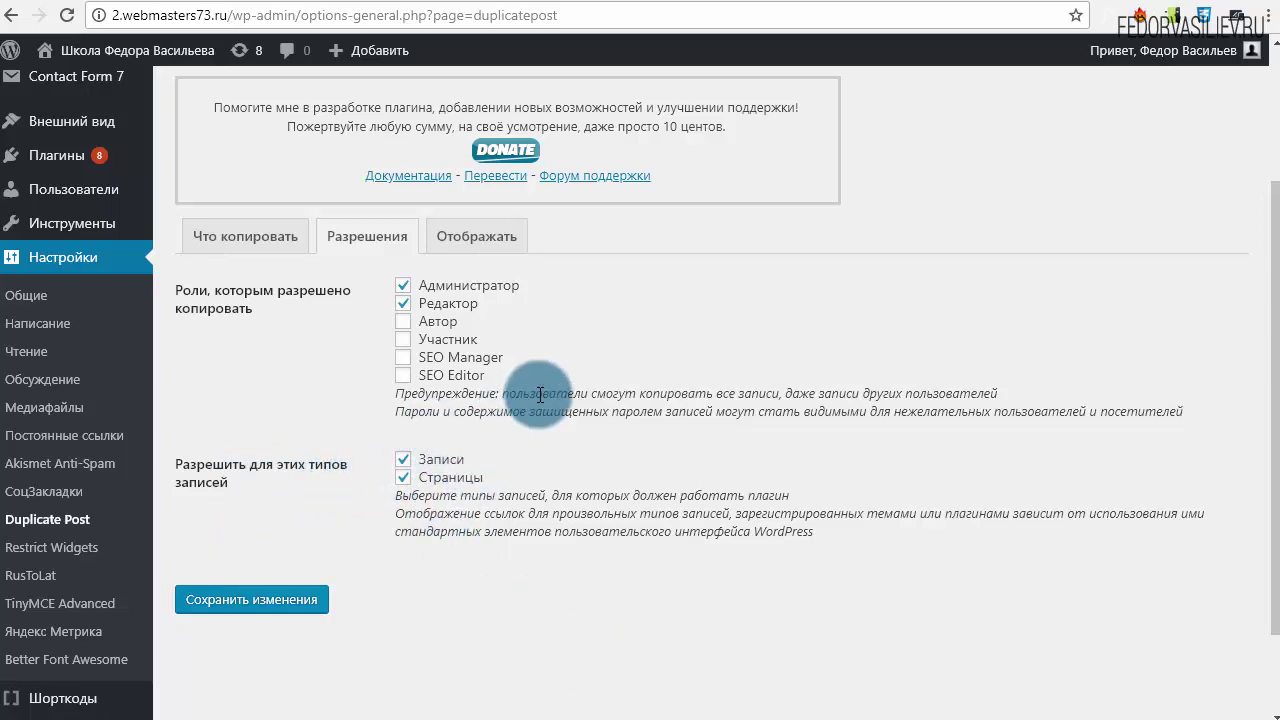
{"action": "left_click", "coordinate": [251, 599]}
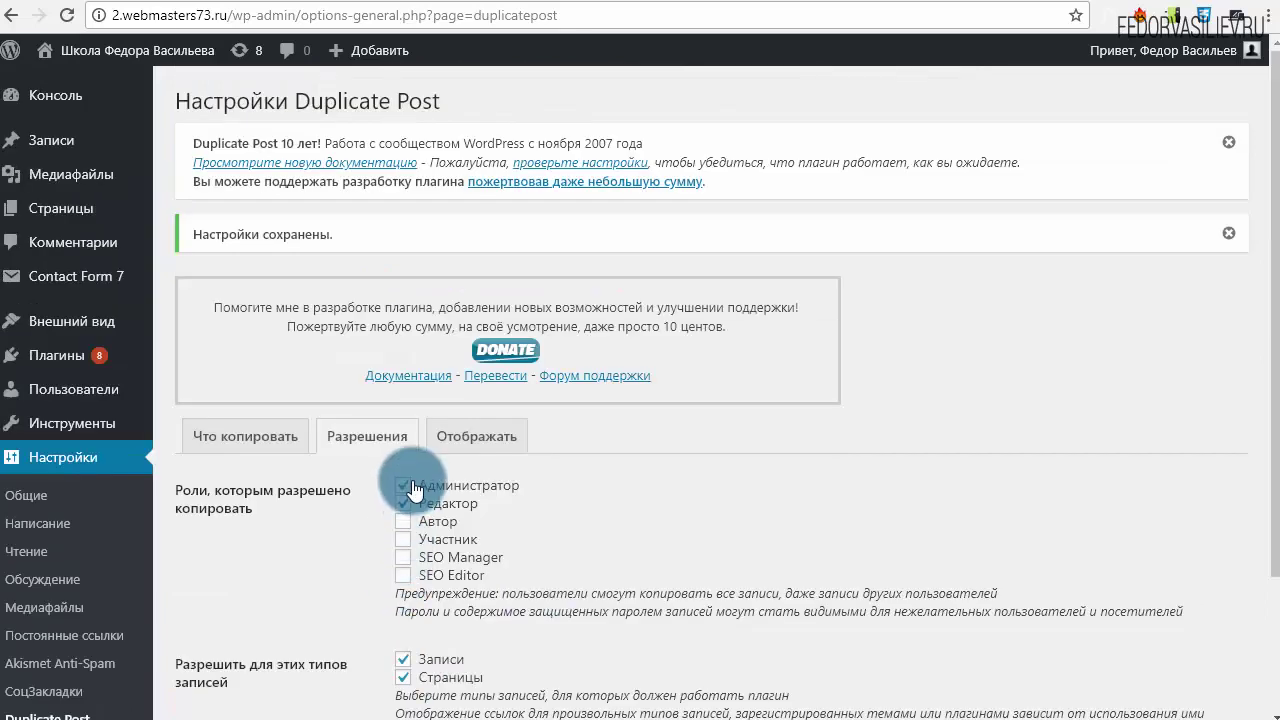
{"action": "left_click", "coordinate": [449, 452]}
{"action": "scroll", "coordinate": [620, 447], "scroll_direction": "down", "scroll_amount": 2}
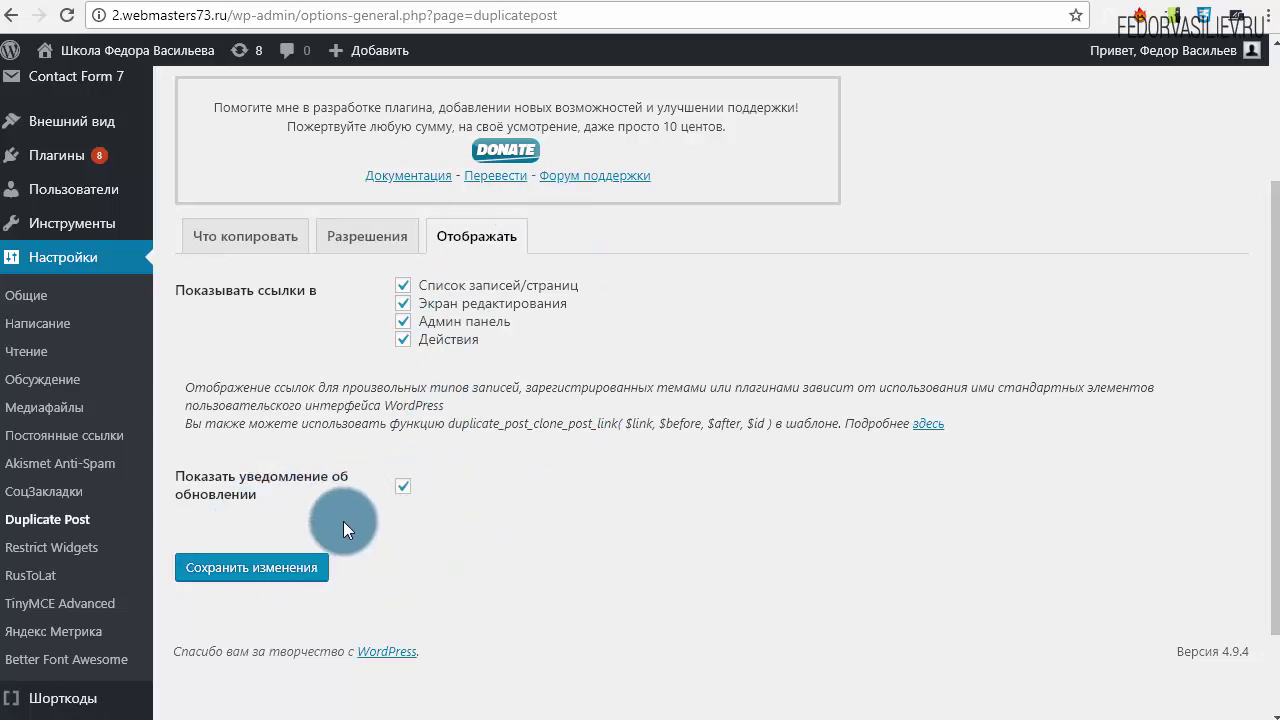
{"action": "scroll", "coordinate": [300, 350], "scroll_direction": "up", "scroll_amount": 2}
{"action": "scroll", "coordinate": [468, 334], "scroll_direction": "down", "scroll_amount": 3}
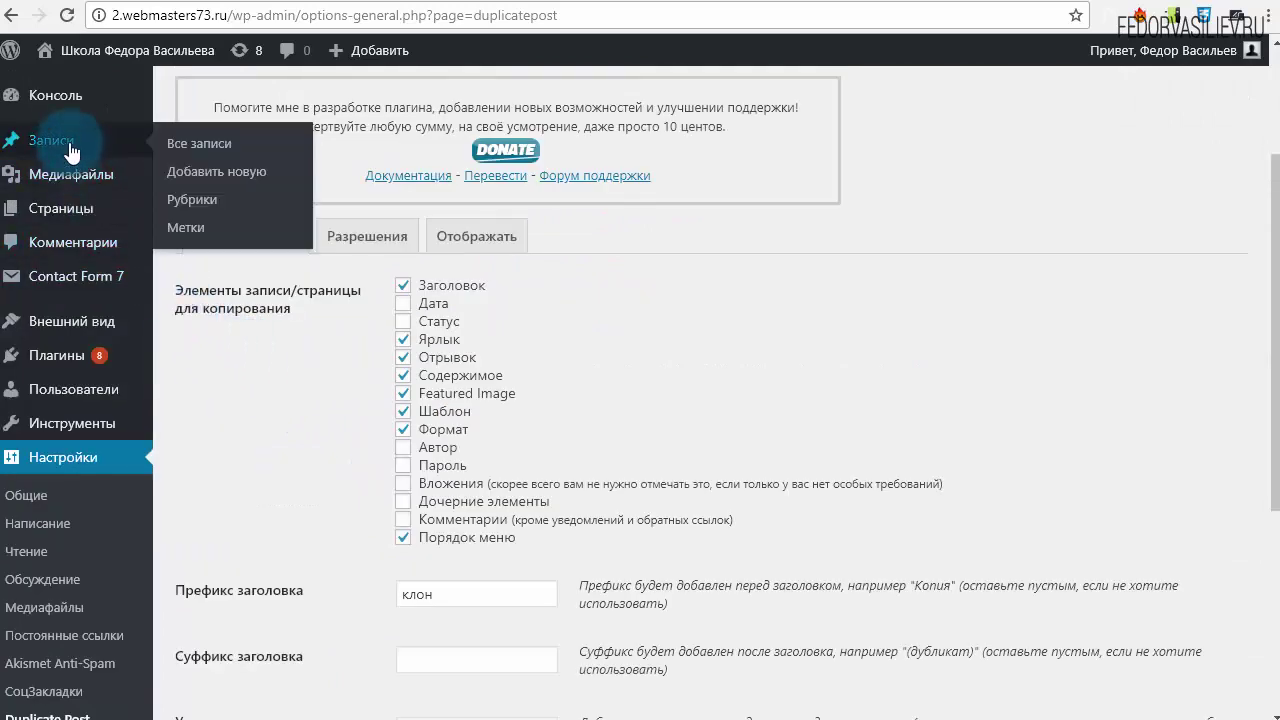
- Open the list of all posts, collapse the admin menu, and clone the post "Демо запись 2 Дорогие мои друзья"
{"action": "left_click", "coordinate": [70, 147]}
{"action": "scroll", "coordinate": [75, 712], "scroll_direction": "down", "scroll_amount": 3}
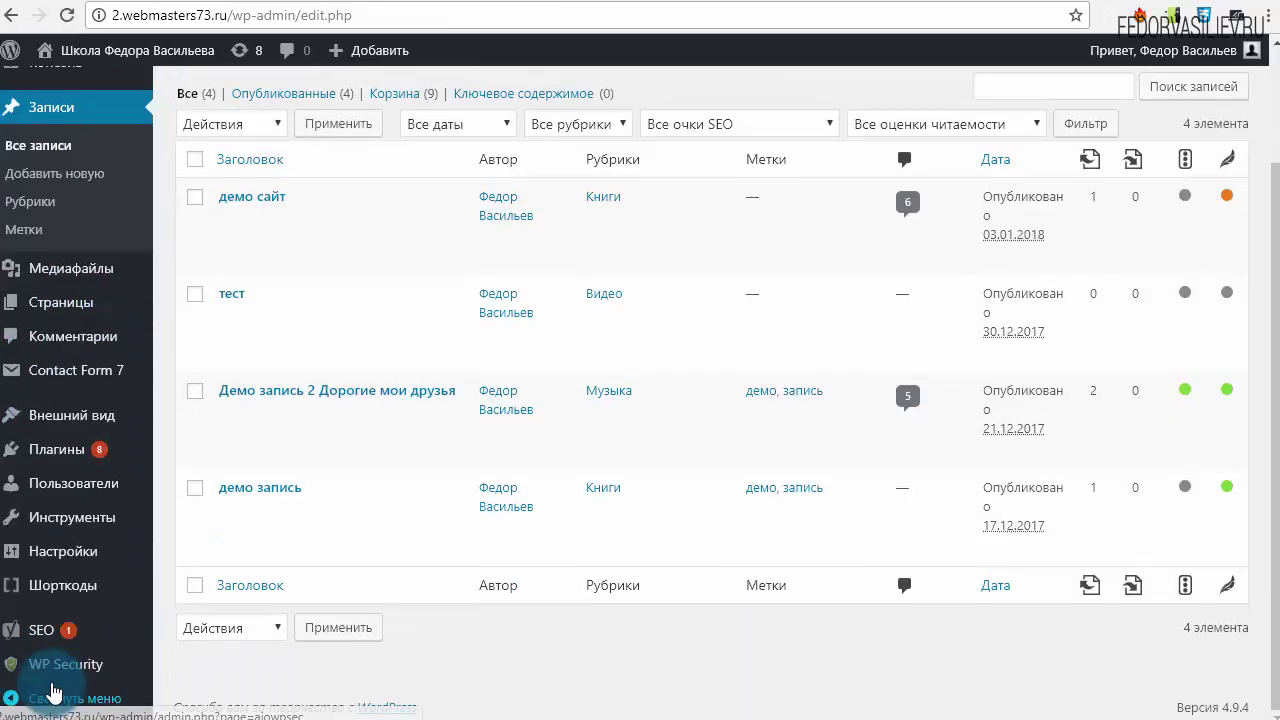
{"action": "left_click", "coordinate": [46, 696]}
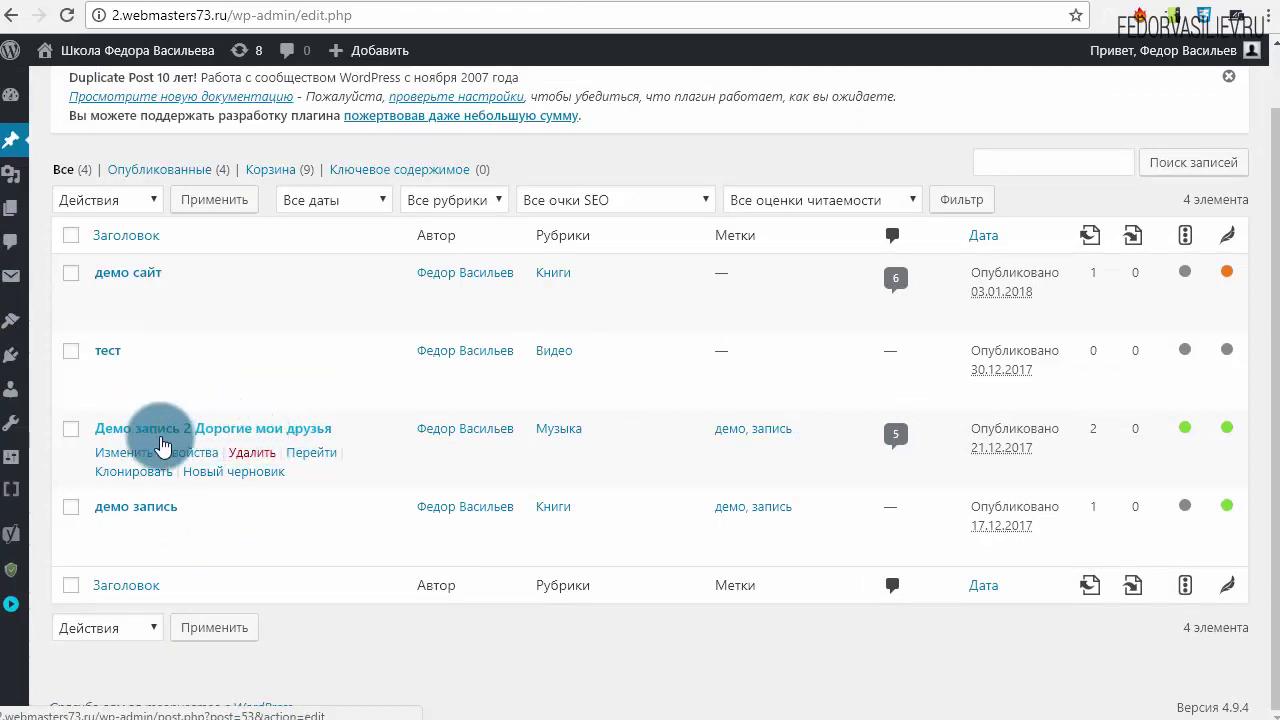
{"action": "left_click", "coordinate": [122, 474]}
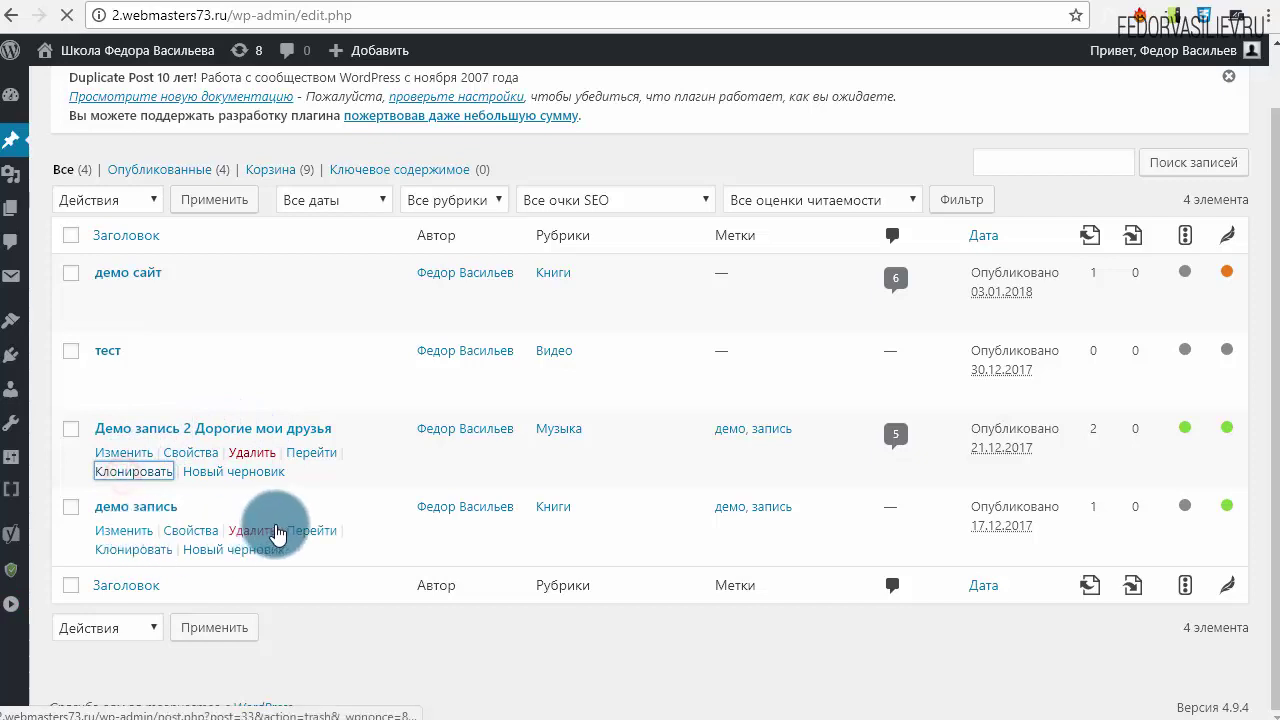
- Open the draft "клон Демо запись 2 Дорогие мои друзья" for editing and examine its title, content, featured image, categories and tags
{"action": "scroll", "coordinate": [277, 535], "scroll_direction": "down", "scroll_amount": 3}
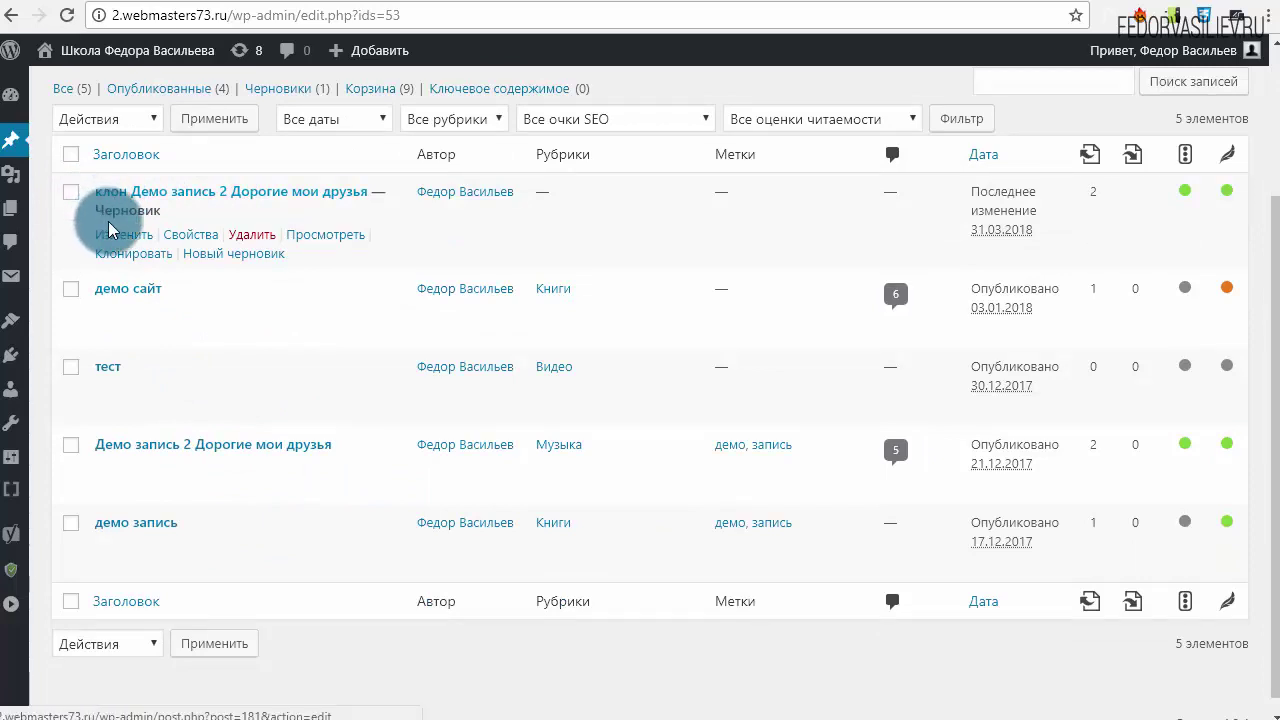
{"action": "left_click", "coordinate": [200, 194]}
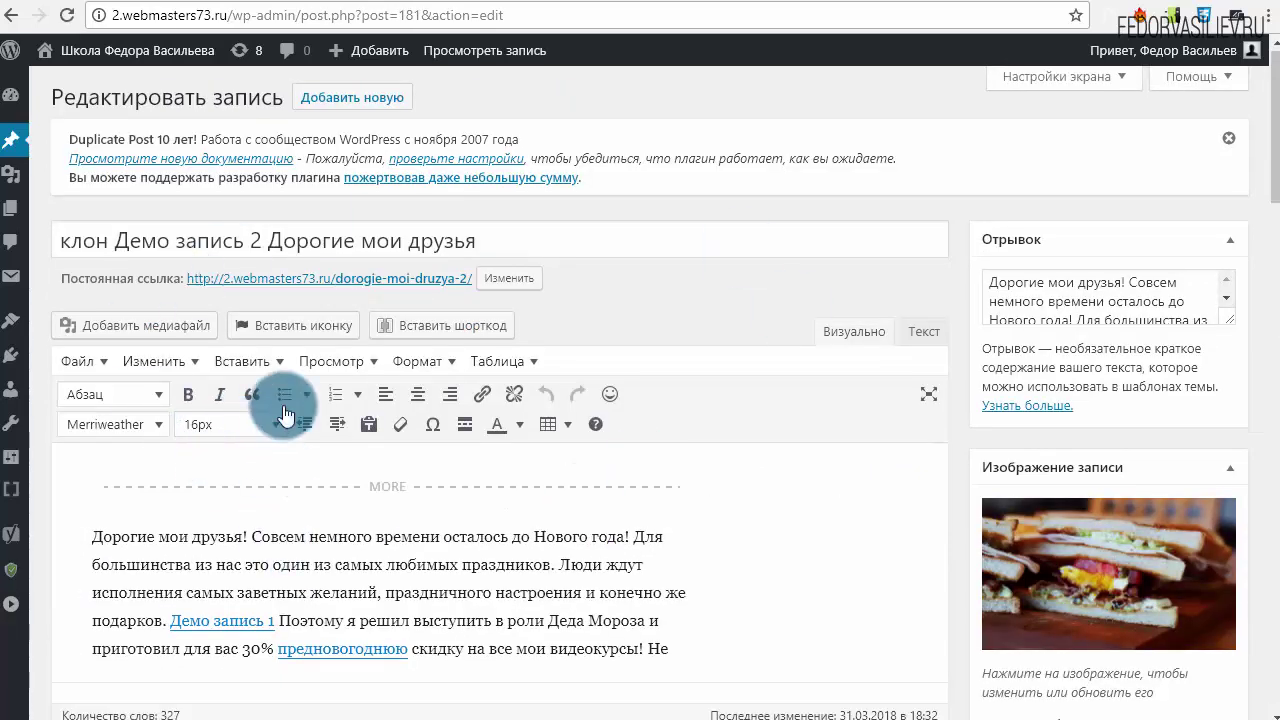
{"action": "left_click_drag", "start_coordinate": [543, 243], "coordinate": [183, 243]}
{"action": "left_click", "coordinate": [138, 236]}
{"action": "scroll", "coordinate": [543, 291], "scroll_direction": "down", "scroll_amount": 6}
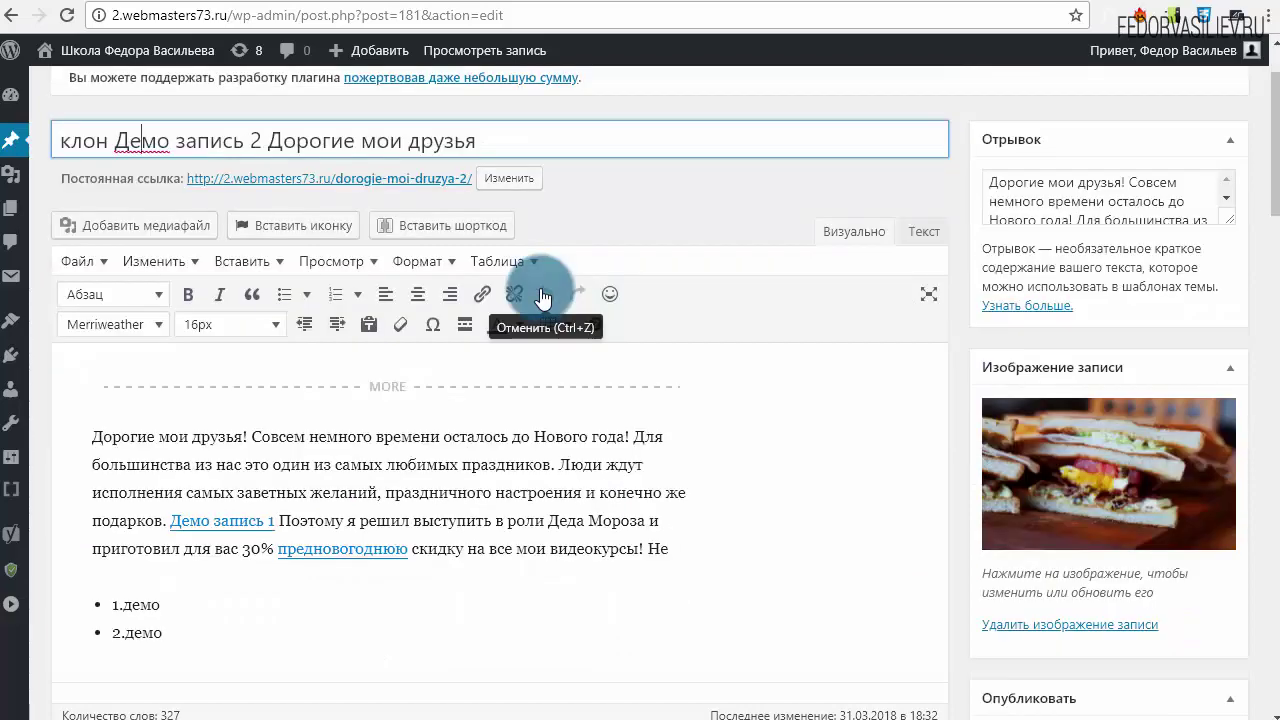
{"action": "scroll", "coordinate": [342, 369], "scroll_direction": "down", "scroll_amount": 15}
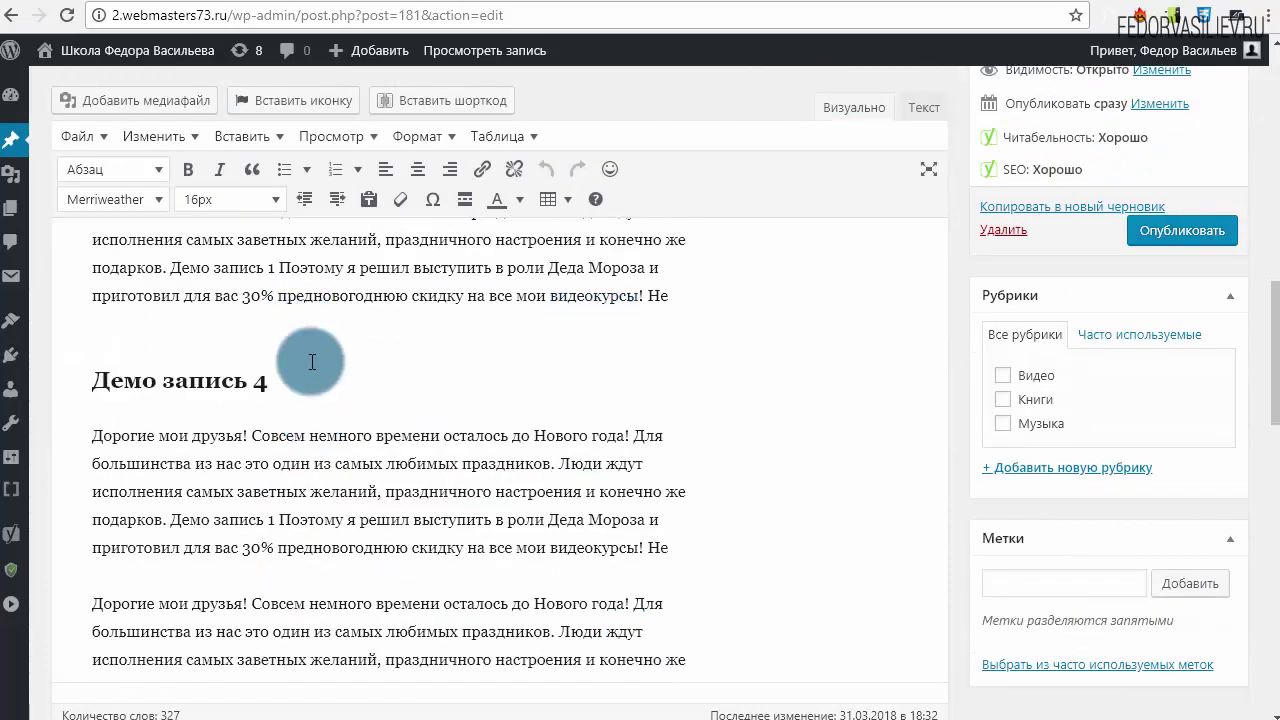
{"action": "scroll", "coordinate": [243, 396], "scroll_direction": "up", "scroll_amount": 4}
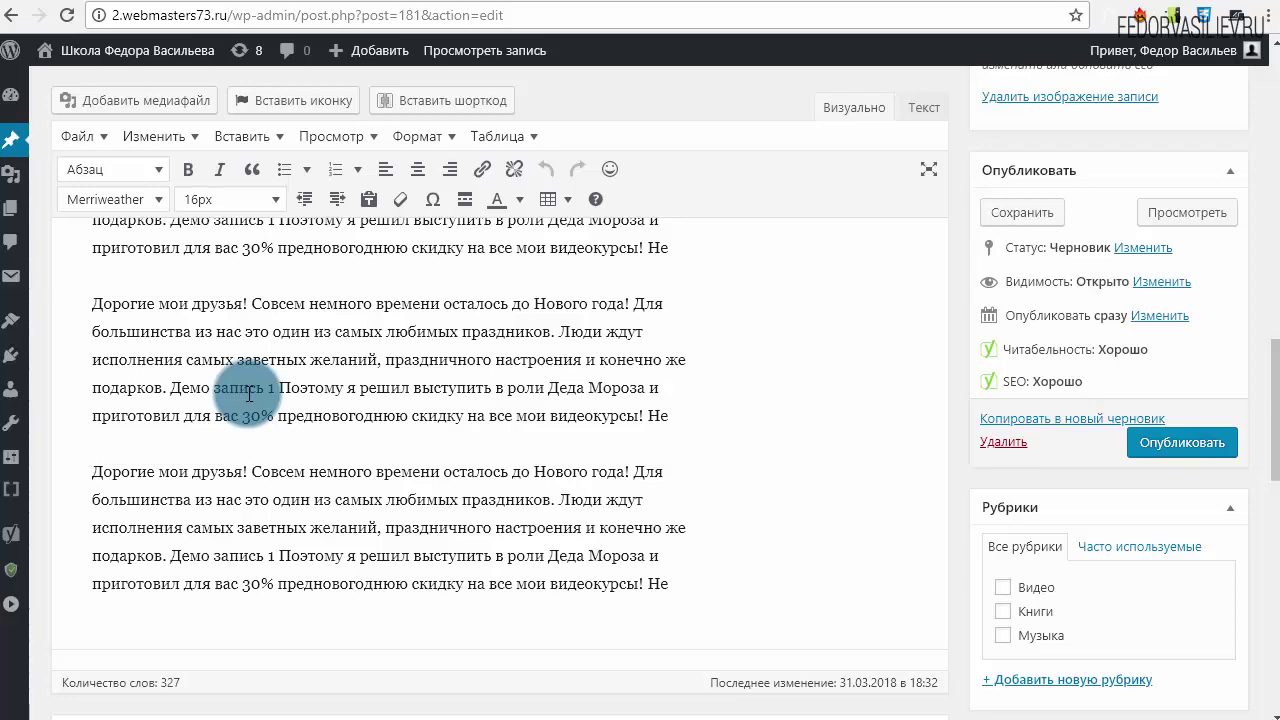
{"action": "scroll", "coordinate": [426, 565], "scroll_direction": "up", "scroll_amount": 3}
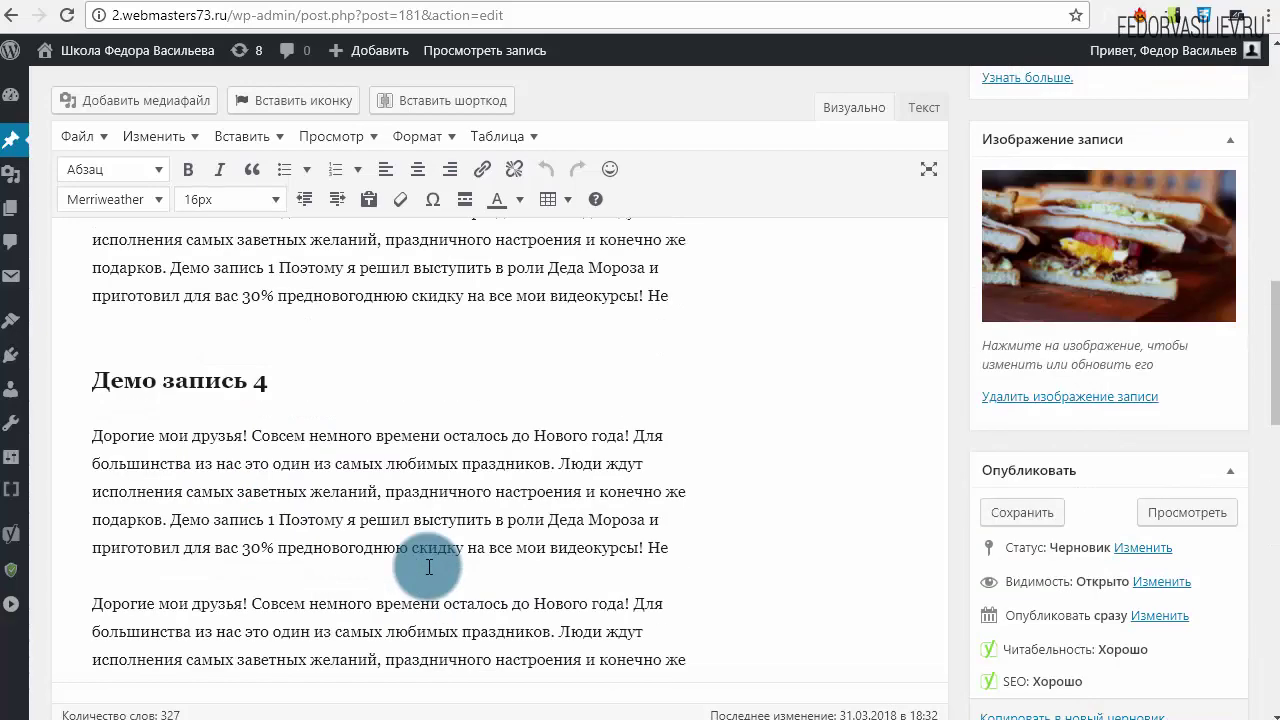
{"action": "scroll", "coordinate": [429, 567], "scroll_direction": "up", "scroll_amount": 6}
{"action": "scroll", "coordinate": [430, 557], "scroll_direction": "up", "scroll_amount": 2}
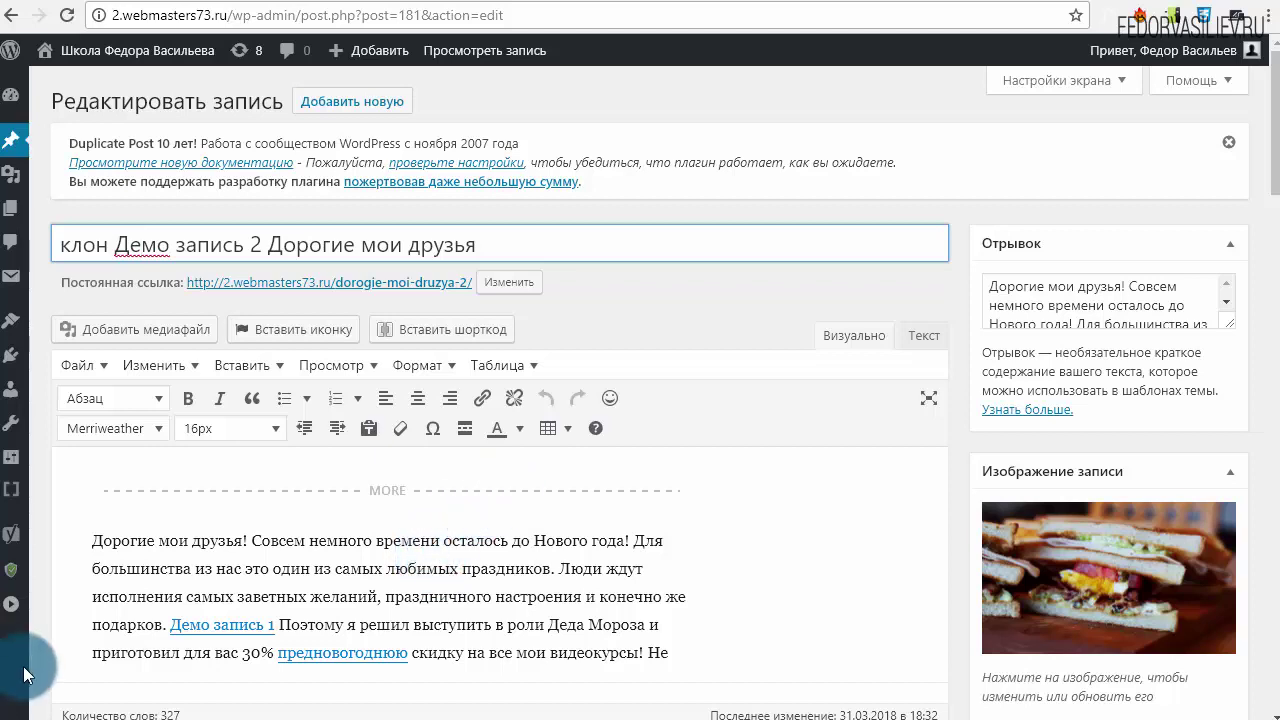
- Expand the admin menu again and open the list of all pages (Страницы)
{"action": "left_click", "coordinate": [12, 605]}
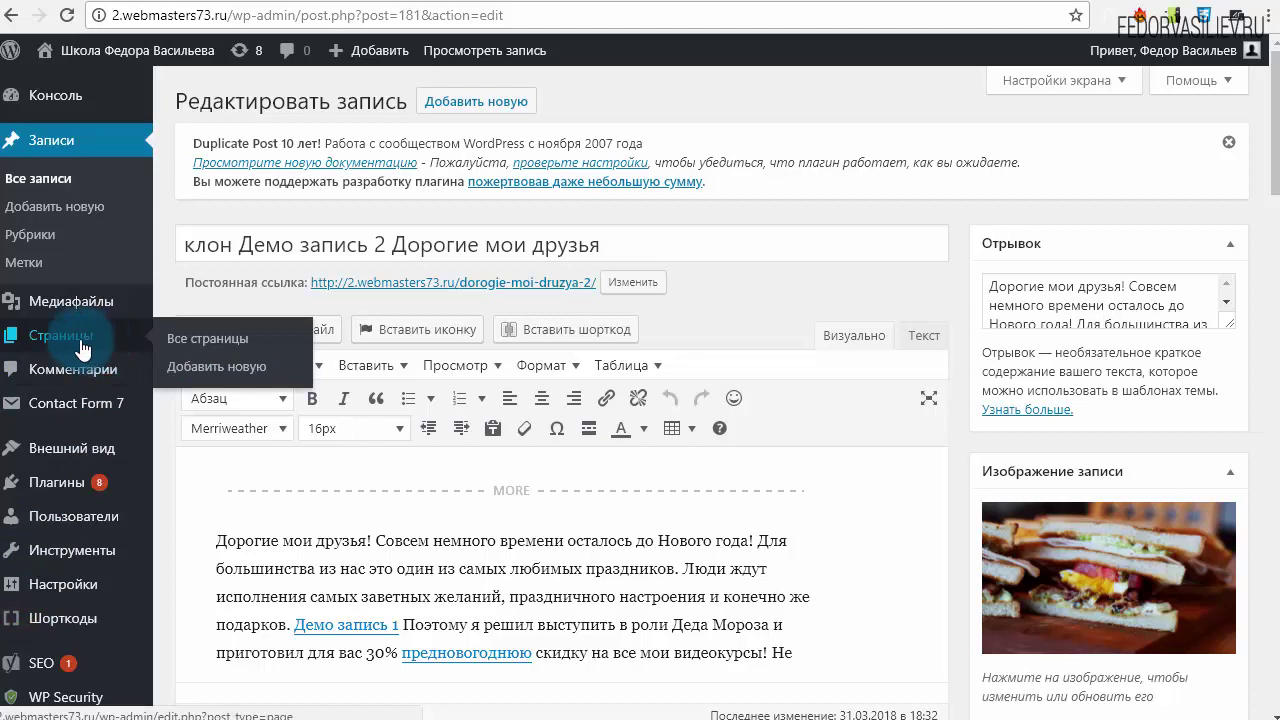
{"action": "left_click", "coordinate": [80, 338]}
{"action": "left_click", "coordinate": [210, 512]}
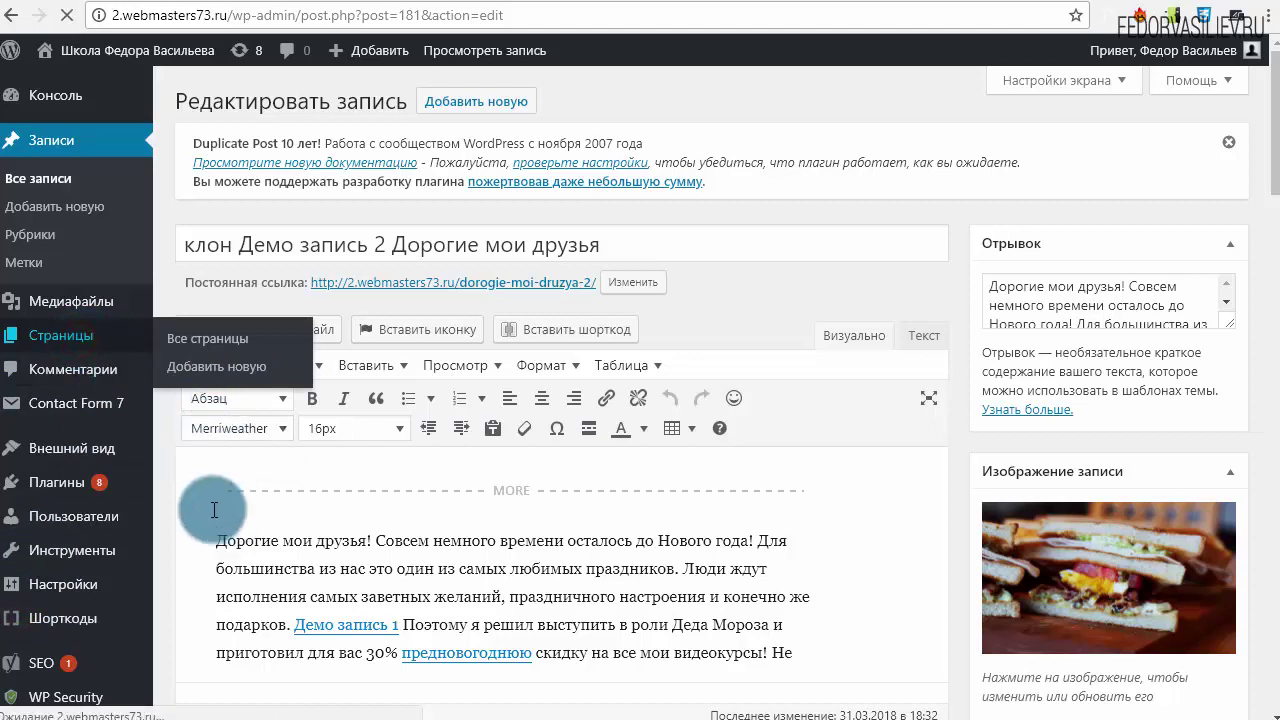